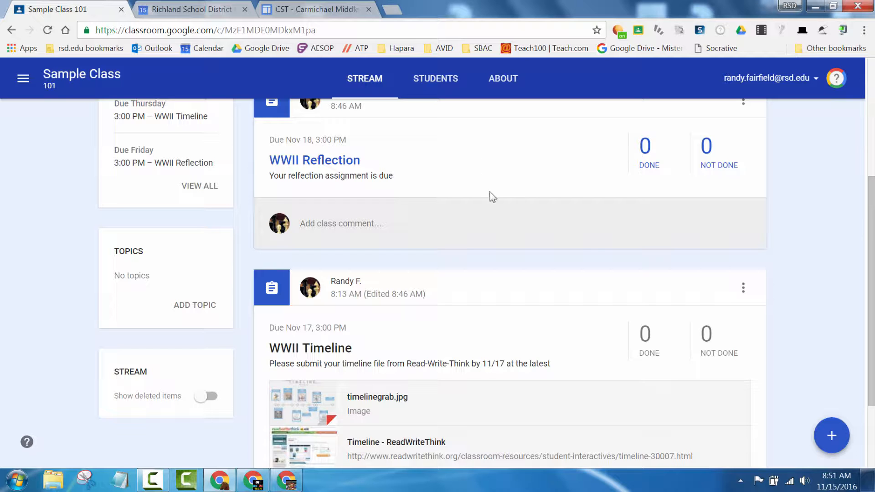
Open the Sample Class 101 calendar in Google Calendar from the class's About page.
drag(870, 296, 870, 273)
drag(870, 236, 870, 151)
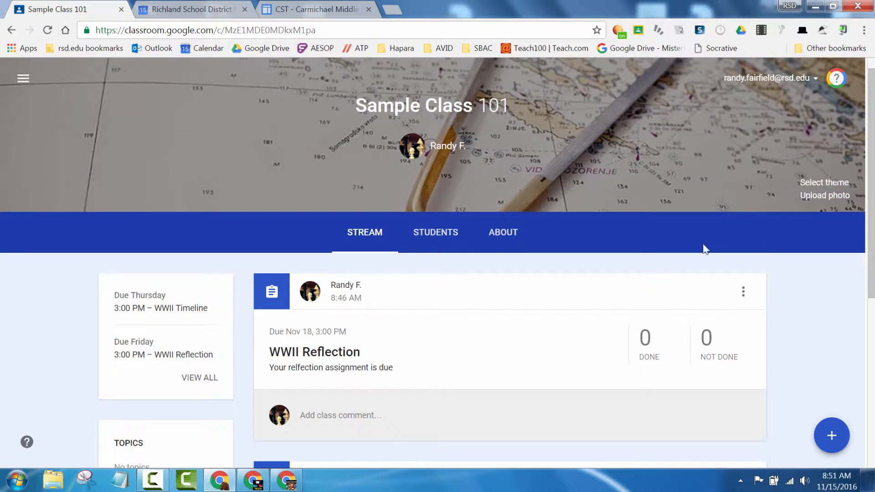
click(503, 234)
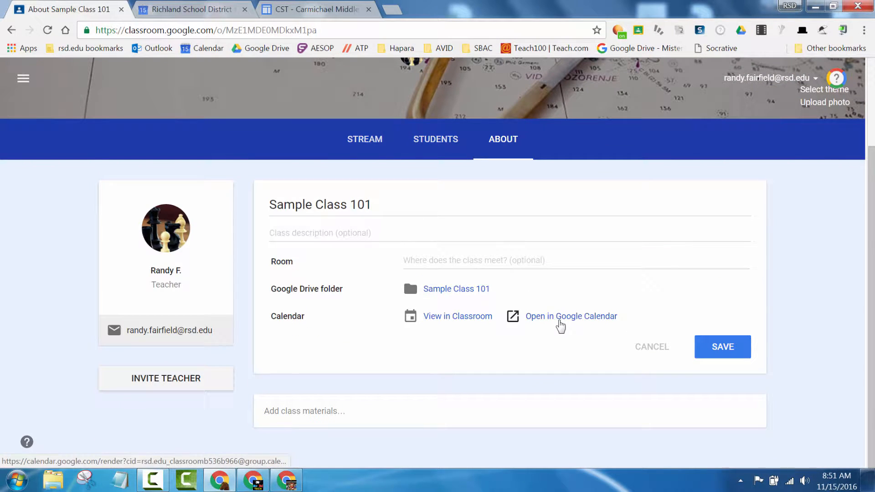
click(581, 319)
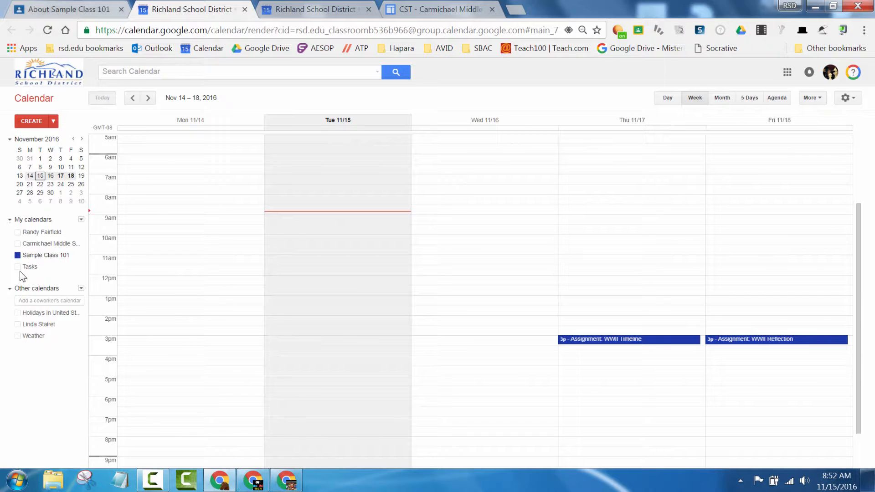
Toggle the Sample Class 101 and Carmichael Middle School calendars to compare their events, and close this calendar page.
click(18, 255)
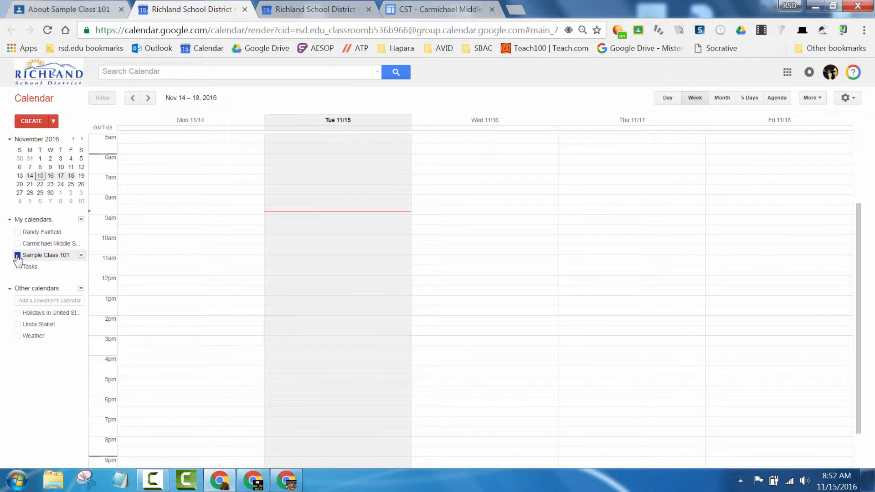
click(18, 244)
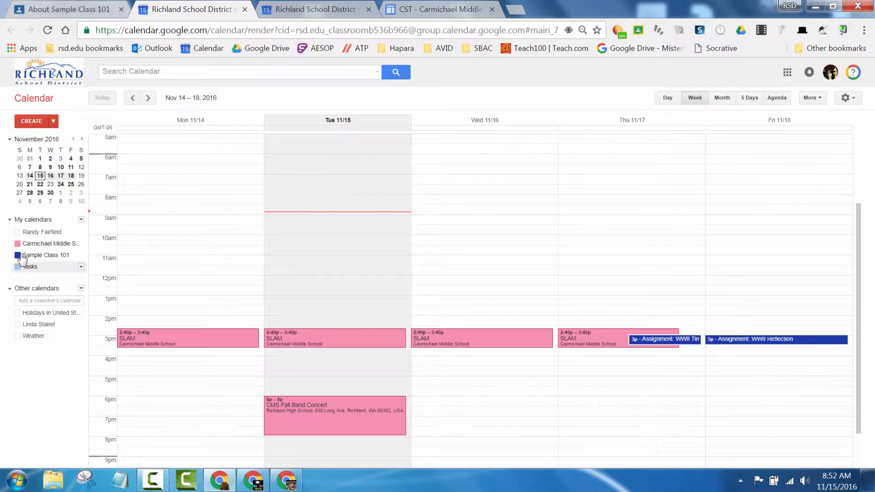
click(18, 243)
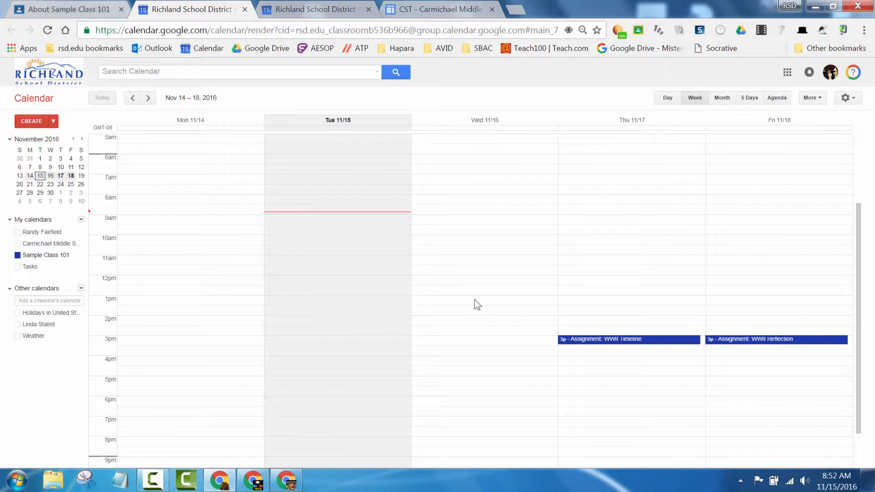
click(244, 9)
Switch to the CST page on the school site and review its subpage listing below the contact details.
click(319, 8)
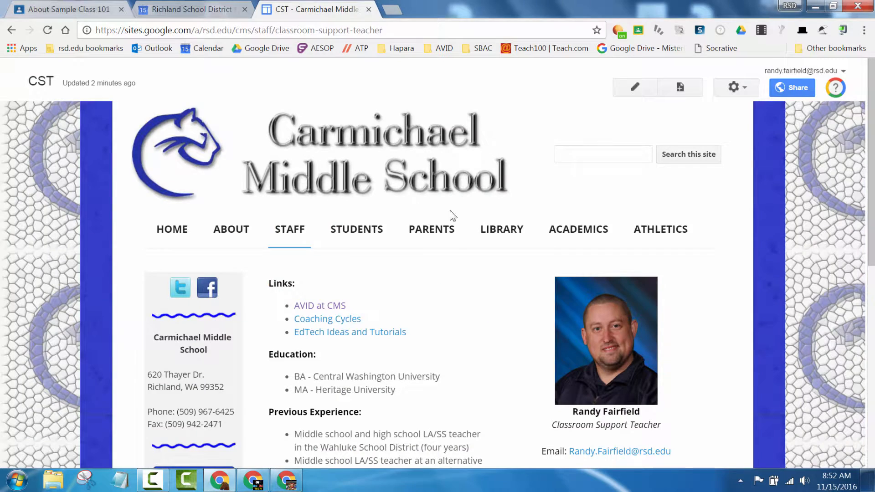
drag(872, 123, 872, 215)
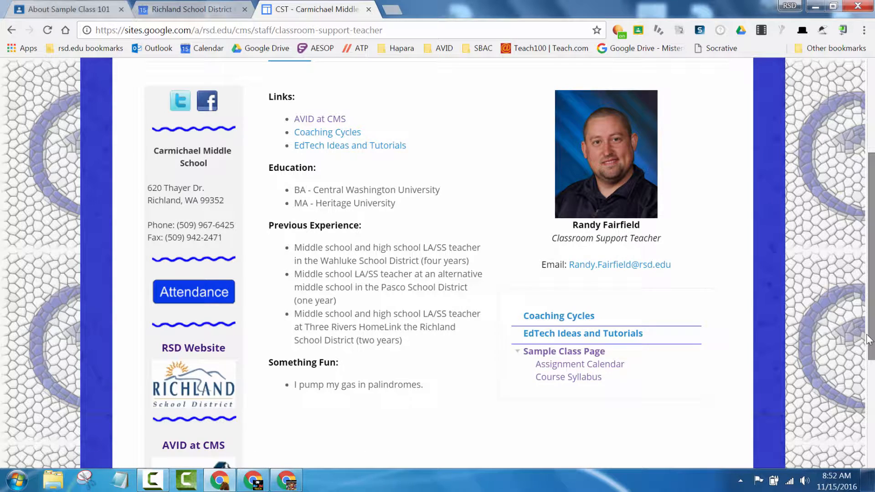
scroll(871, 336, up, 5)
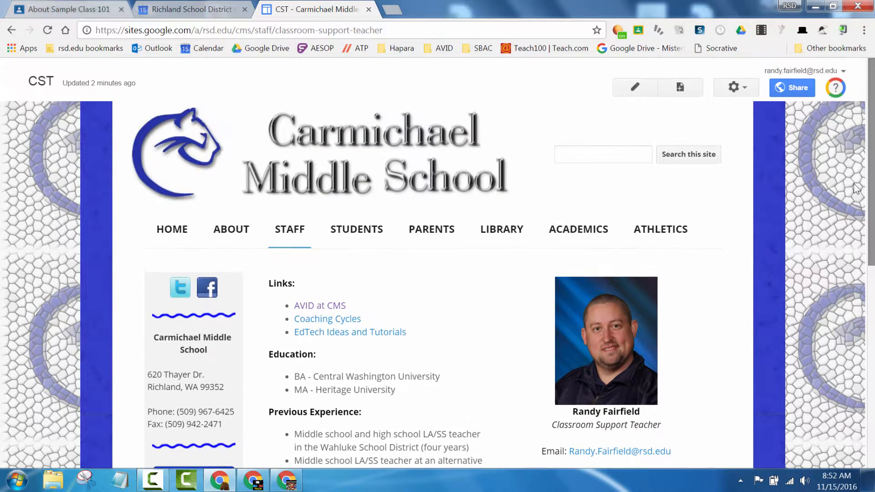
Put the CST page into editing and delete the Page listing gadget below the email line.
click(633, 89)
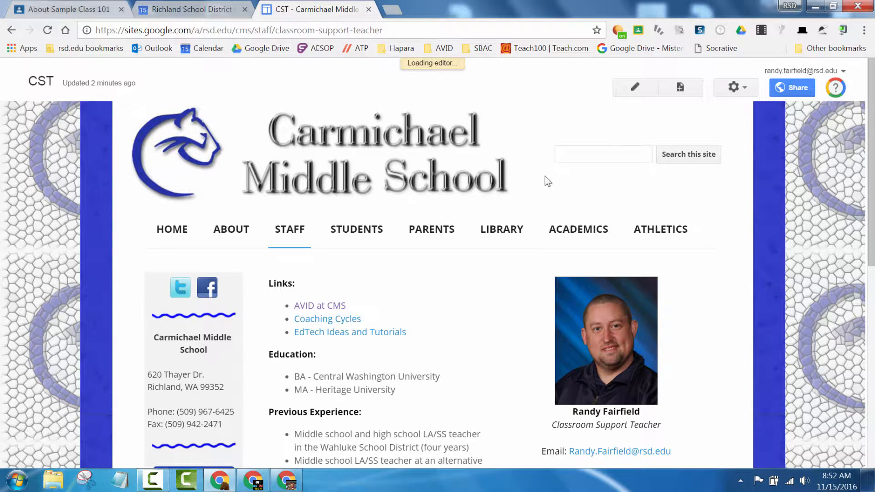
scroll(628, 301, down, 7)
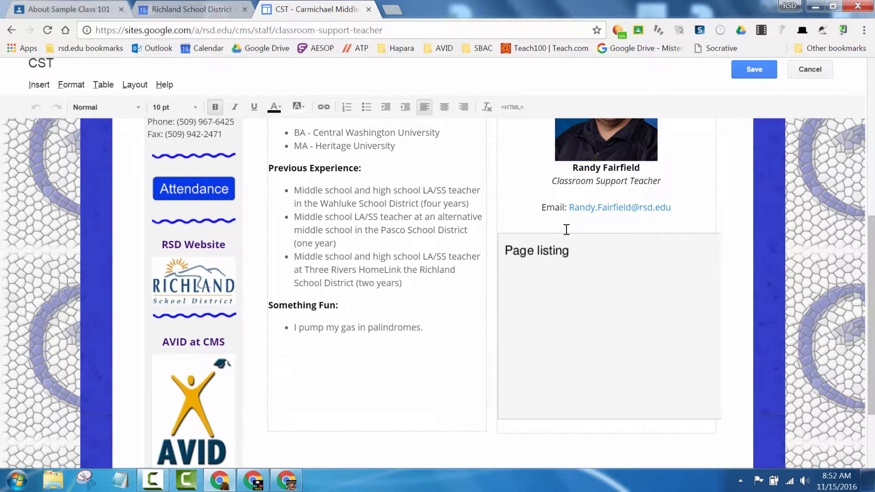
click(576, 223)
key(Return)
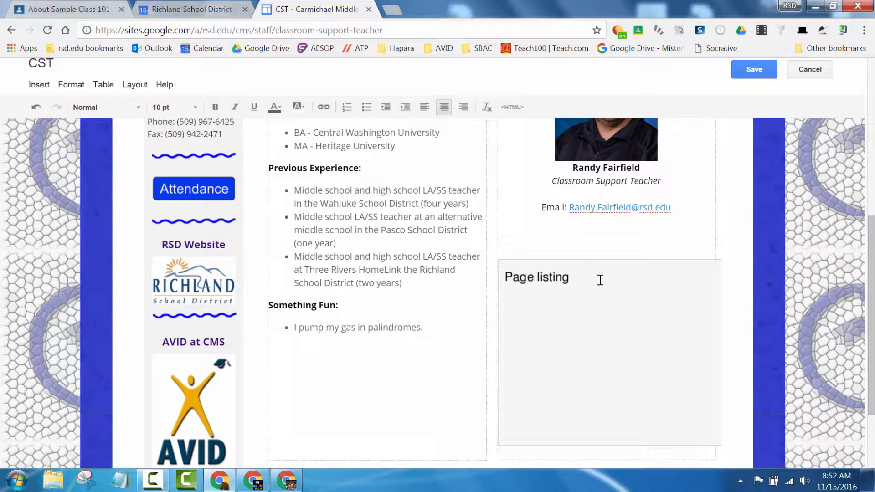
click(576, 277)
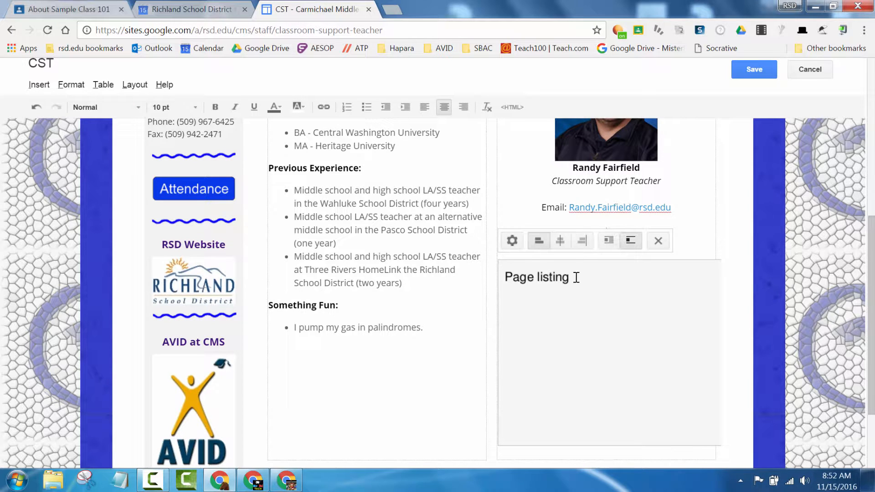
click(659, 241)
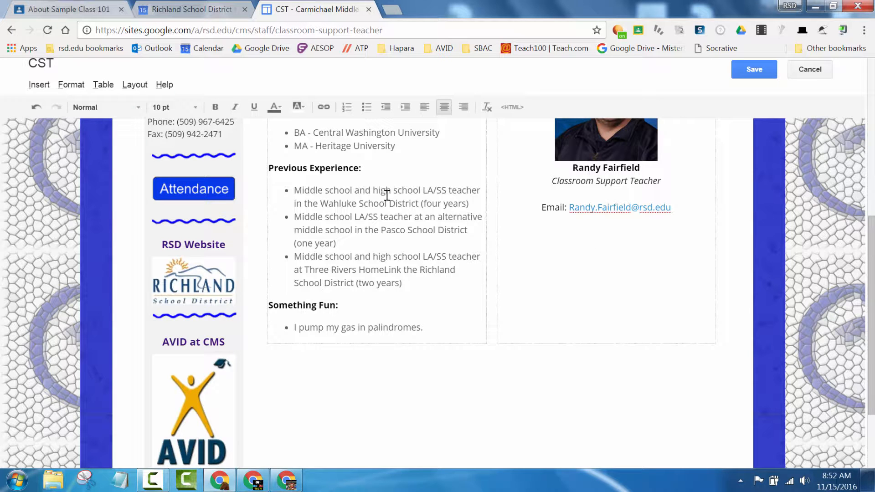
Insert a subpage listing of the current page with the title and width left empty, and save the CST page.
click(38, 86)
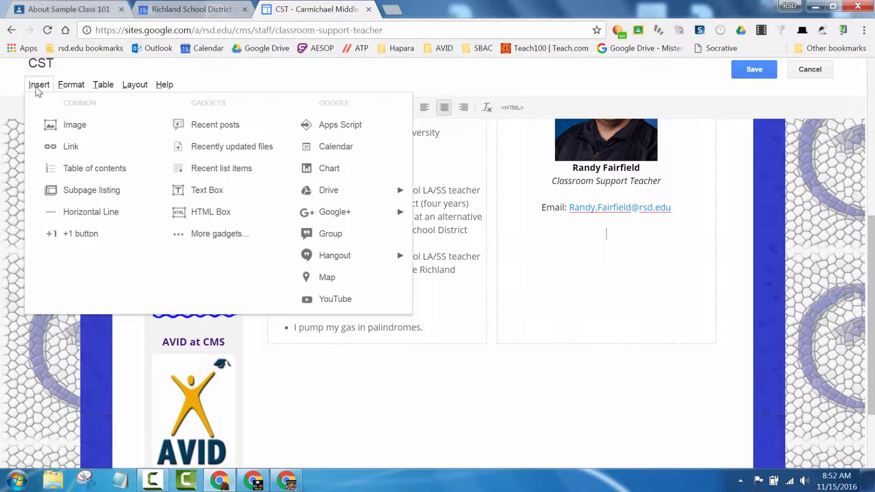
click(97, 197)
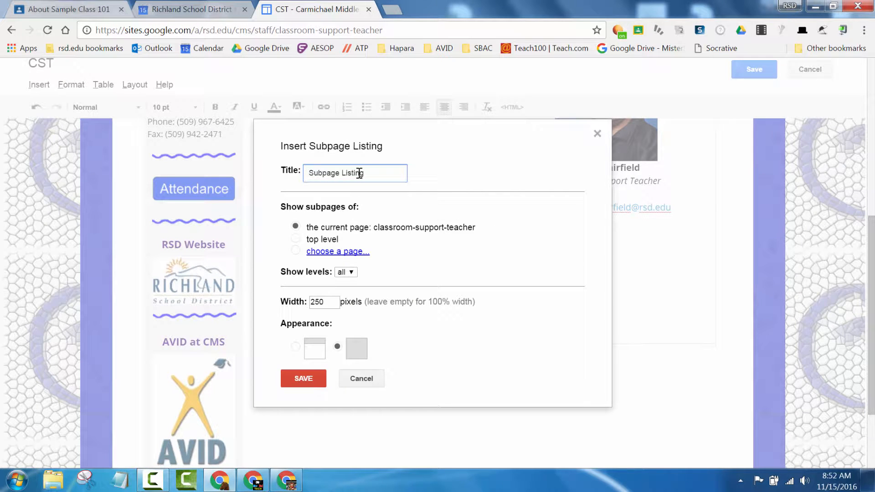
triple_click(384, 173)
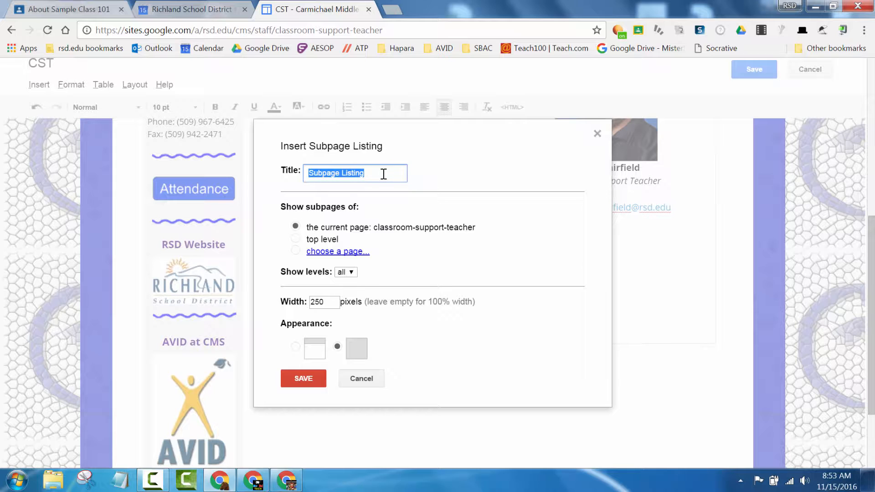
key(BackSpace)
click(332, 302)
double_click(332, 302)
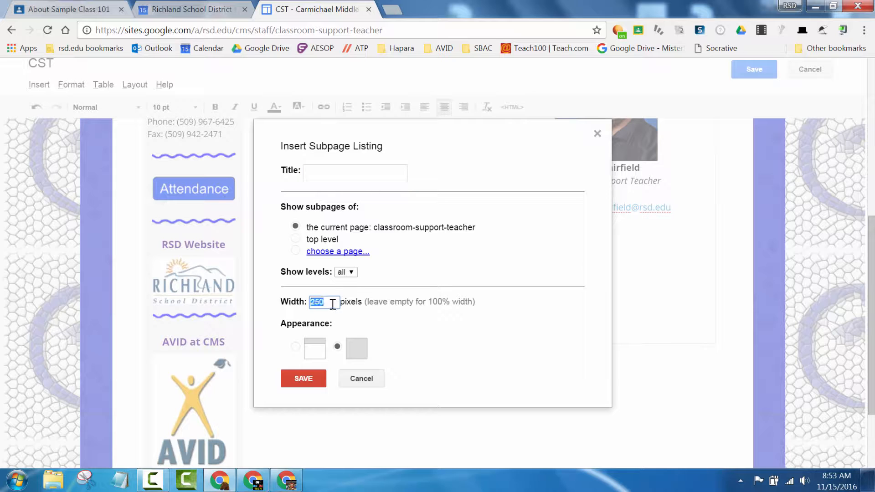
key(BackSpace)
click(308, 382)
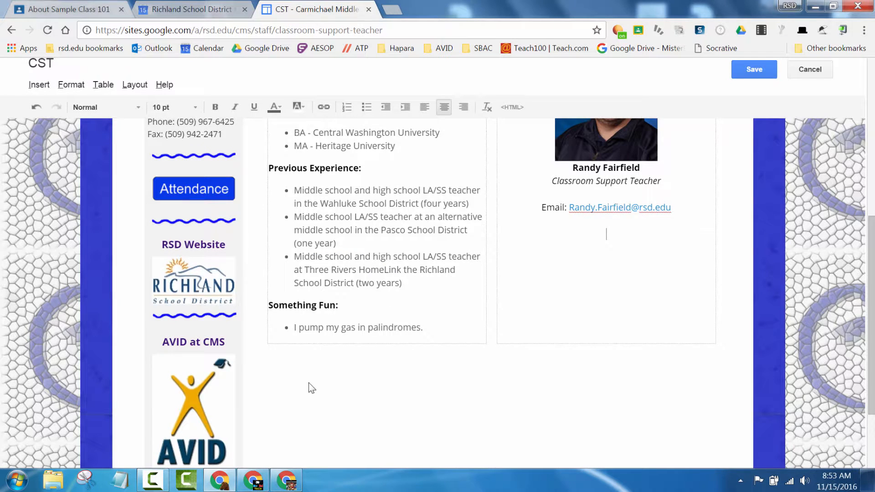
click(755, 75)
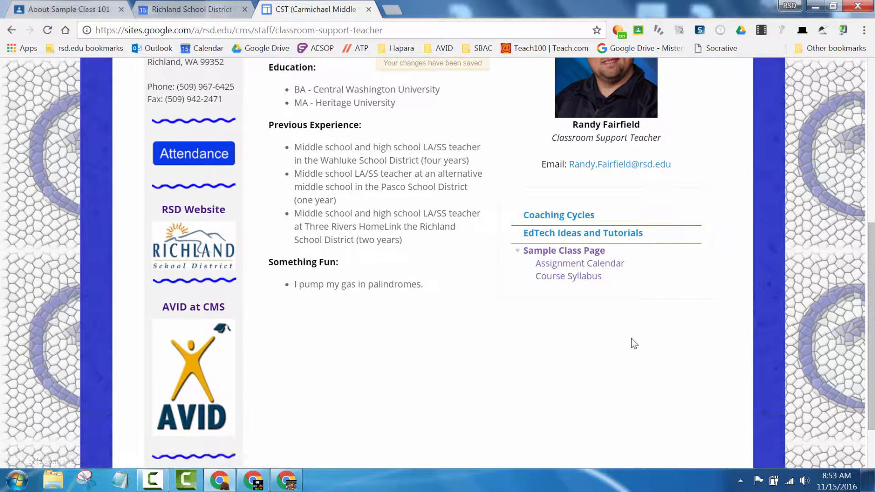
Start creating a new web page from the CST page and set its location under CST.
click(419, 28)
click(421, 27)
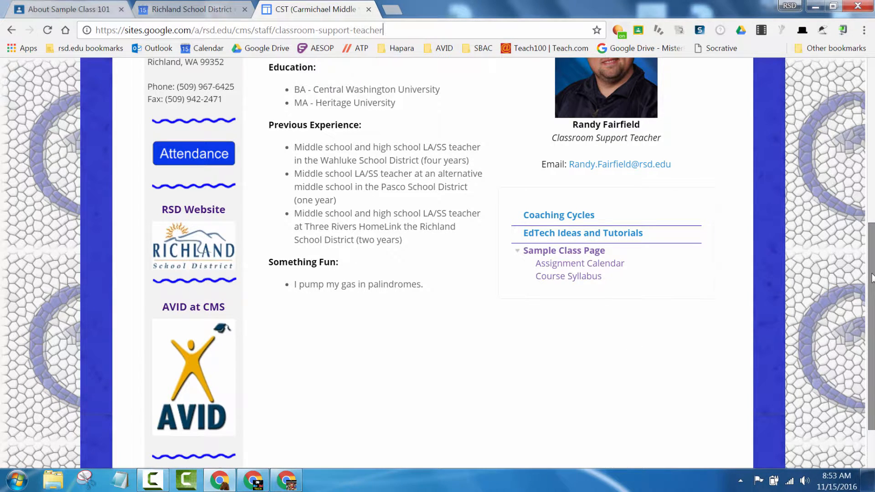
drag(872, 277, 873, 108)
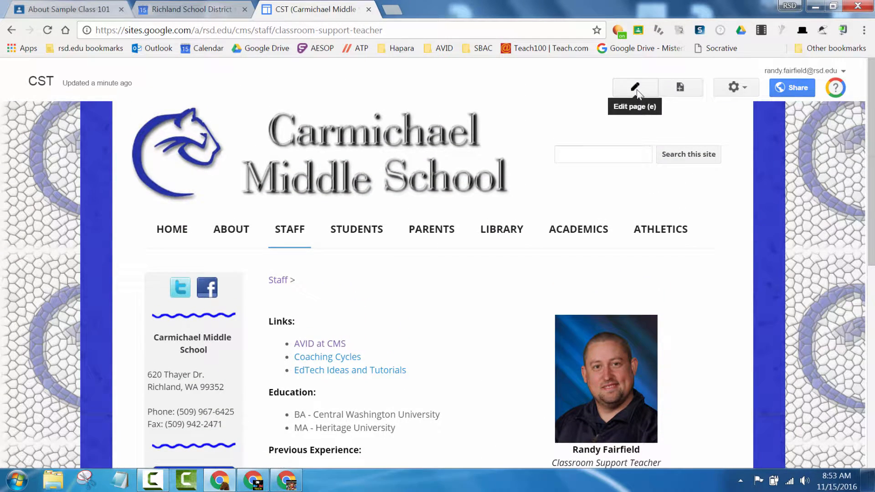
click(681, 92)
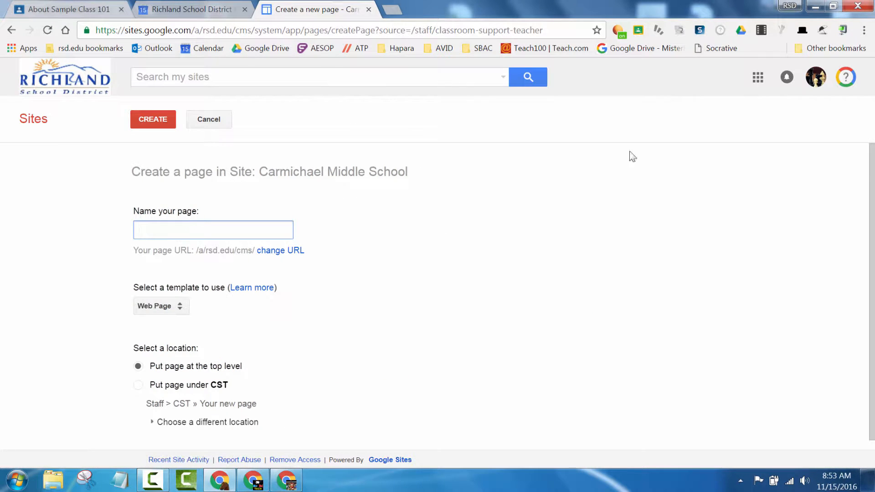
scroll(410, 271, down, 1)
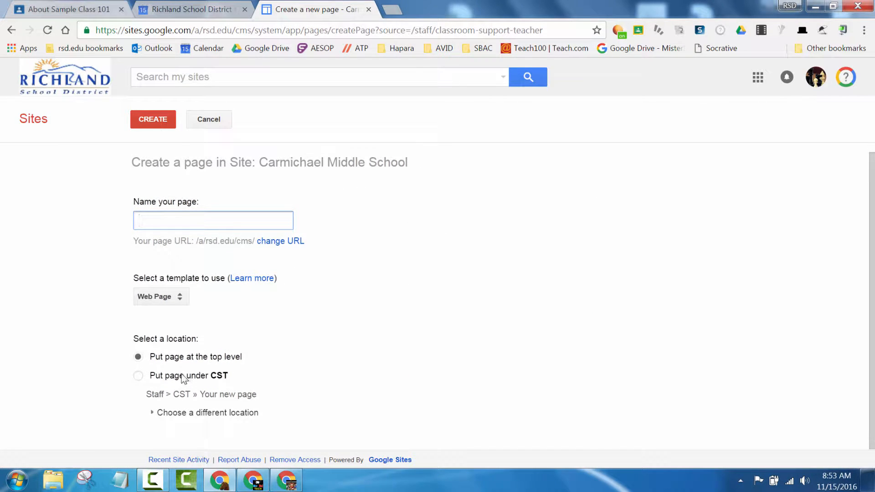
click(197, 377)
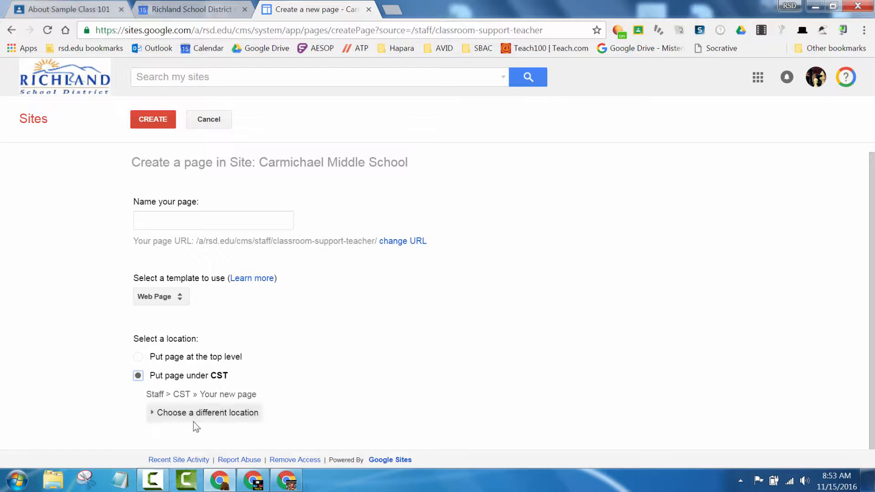
Switch the new page's location between the top level and under CST to compare the URLs, ending under CST.
click(137, 360)
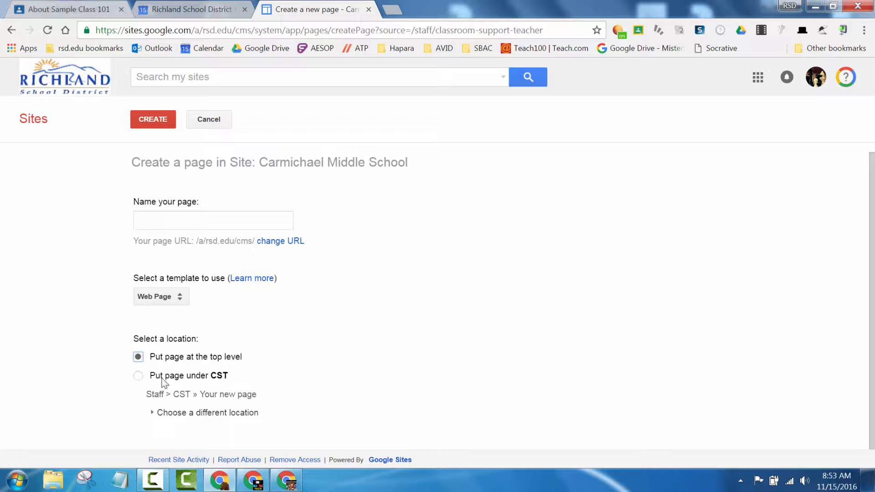
click(138, 378)
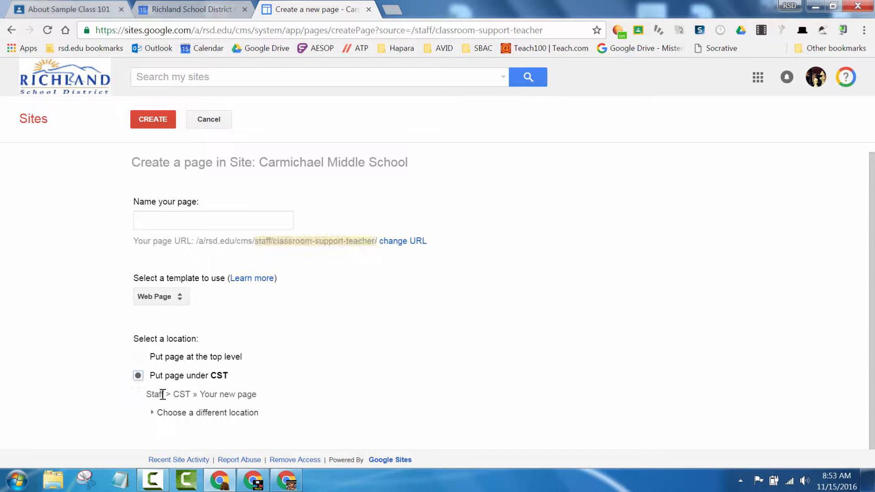
click(137, 359)
click(139, 377)
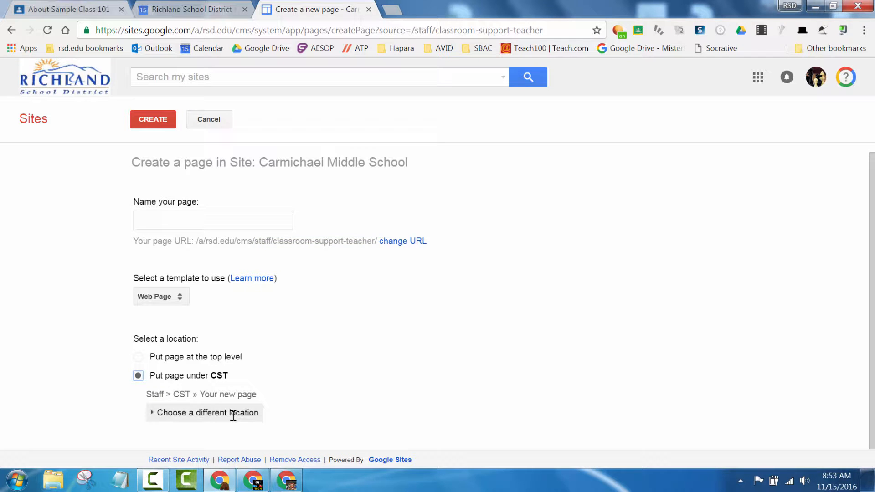
Choose Sample Class Page, under Staff and CST, as the new page's location.
click(233, 414)
scroll(342, 343, down, 3)
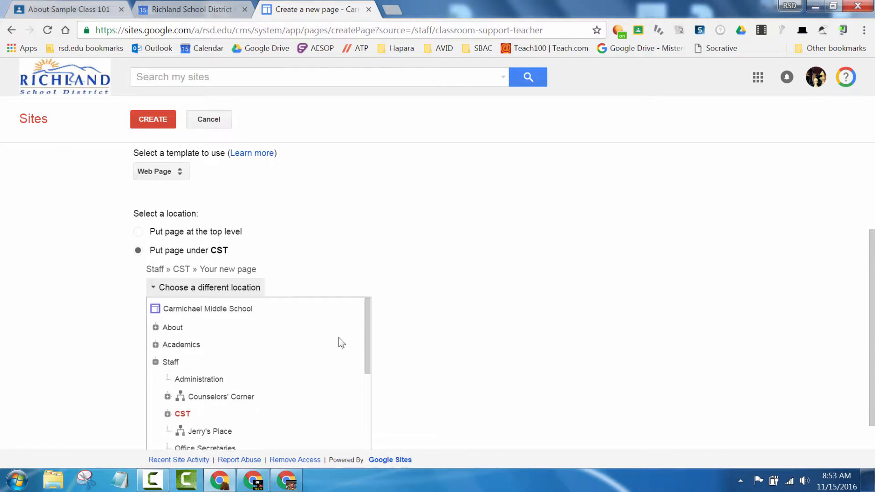
scroll(338, 341, down, 2)
scroll(194, 422, down, 1)
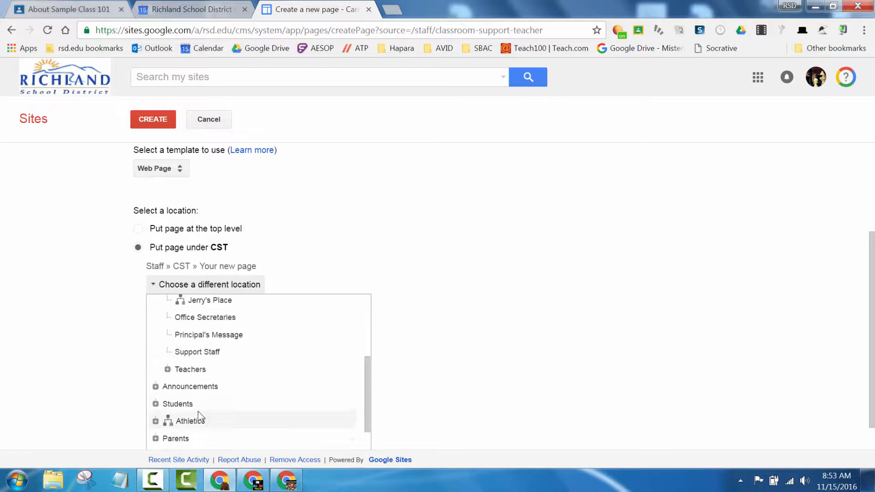
scroll(171, 365, up, 3)
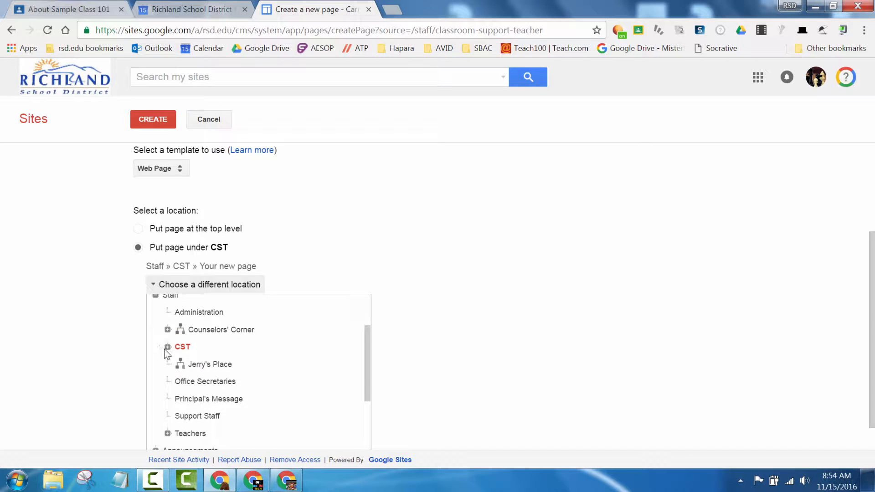
click(166, 347)
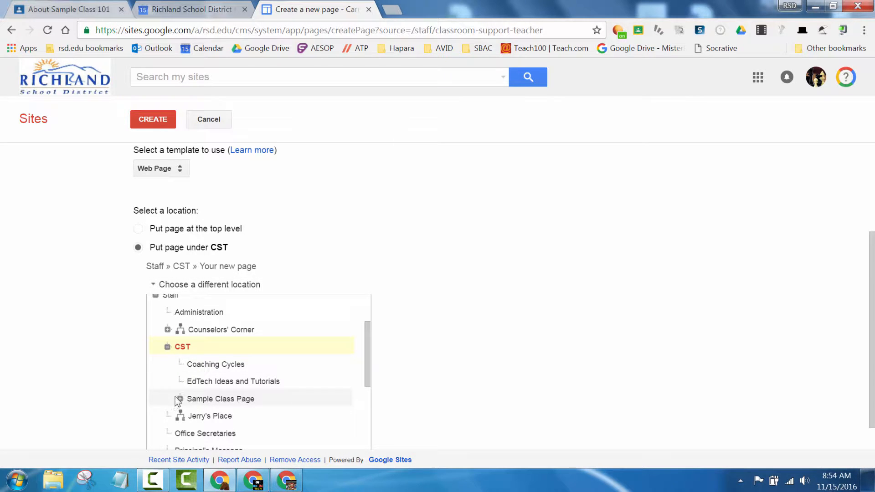
click(259, 400)
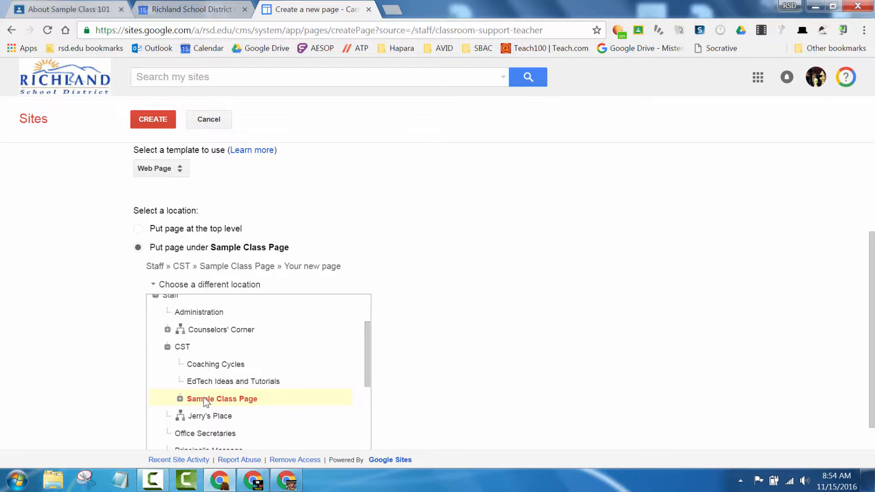
scroll(241, 400, down, 3)
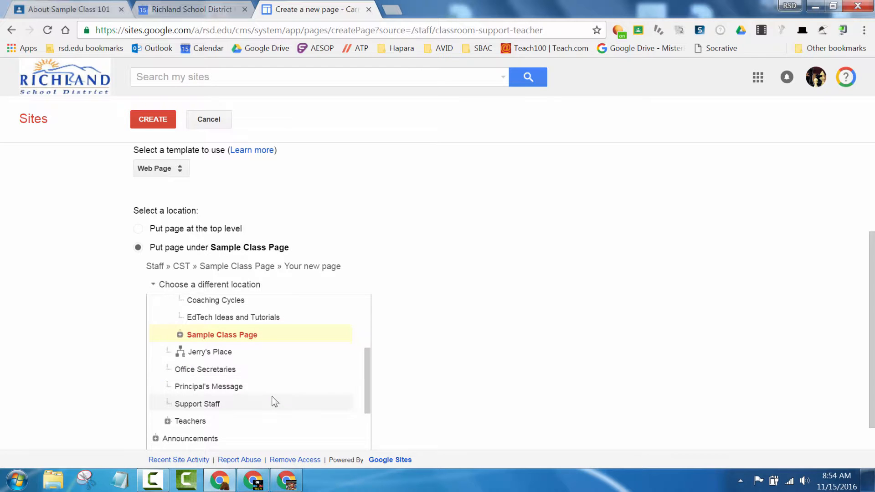
scroll(272, 395, up, 4)
scroll(272, 394, up, 3)
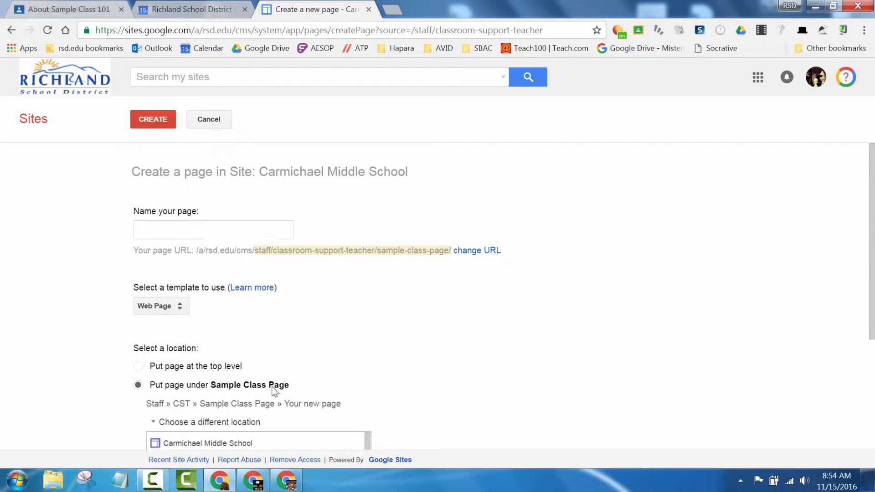
Name the new page Big Project, create it under Sample Class Page, and save it without any content.
click(227, 220)
text(Big Project)
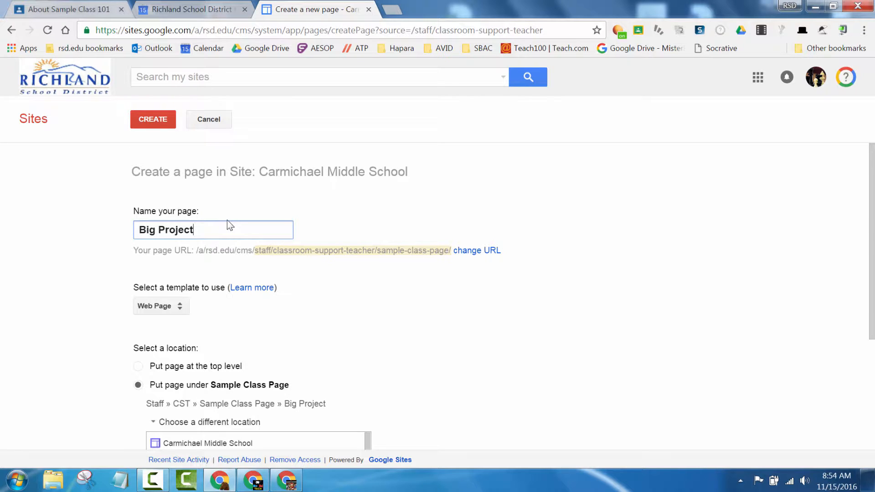
click(154, 120)
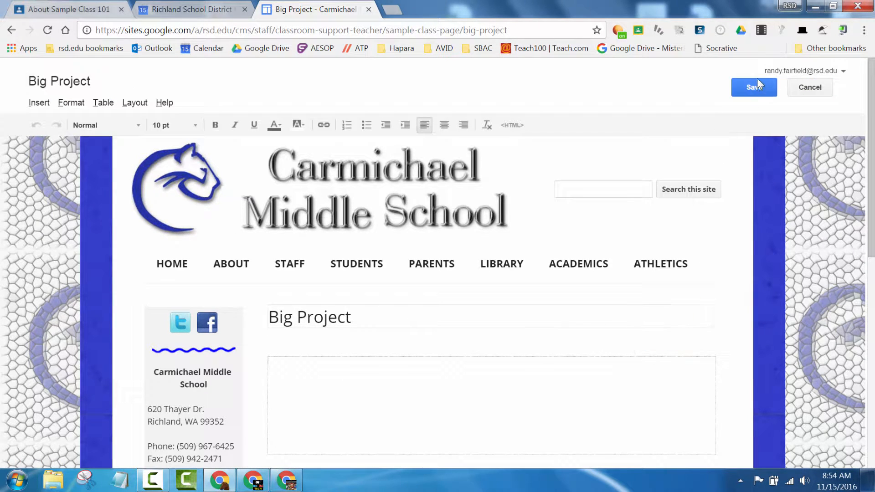
click(756, 92)
Examine how the Big Project page's URL nests it under the CST and Sample Class Page addresses.
double_click(296, 30)
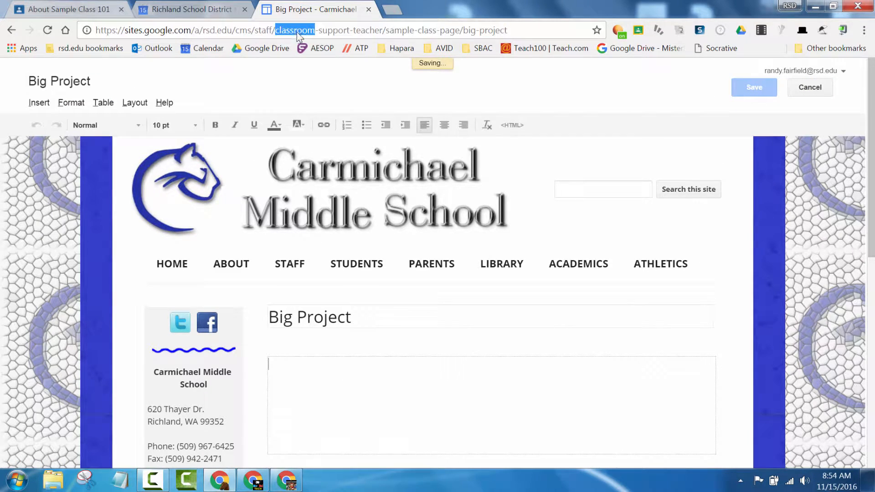
click(265, 28)
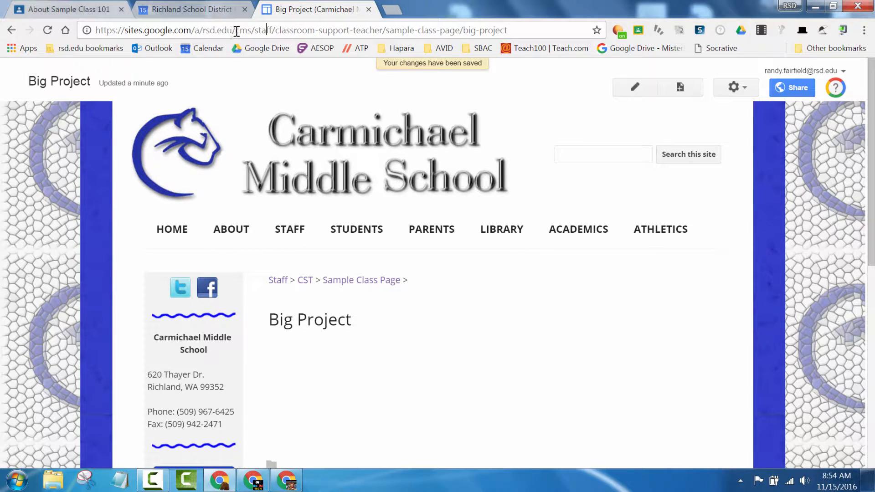
drag(236, 30, 549, 29)
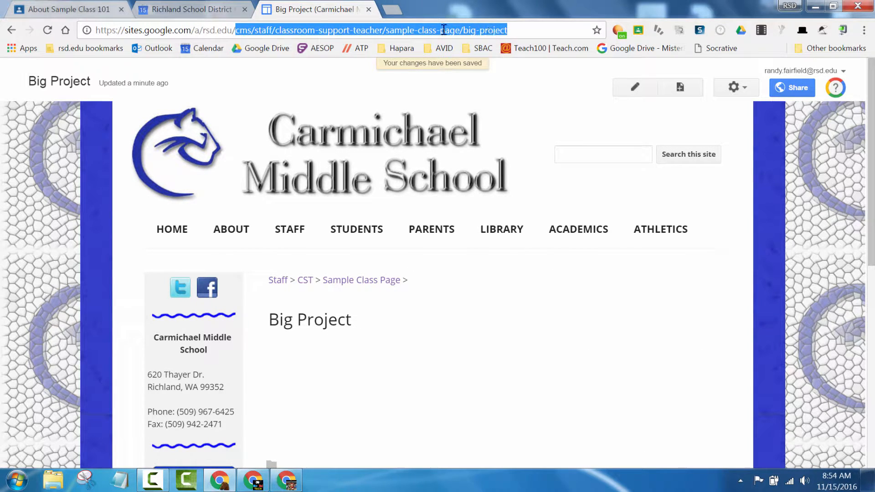
click(460, 30)
drag(518, 32, 463, 31)
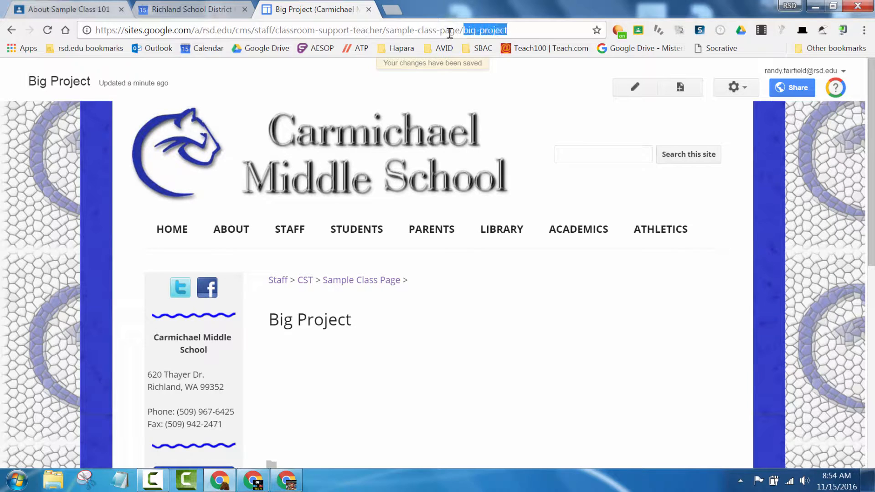
click(384, 31)
drag(389, 31, 461, 28)
Check the subpage listings on Sample Class Page and on the parent CST page.
click(355, 279)
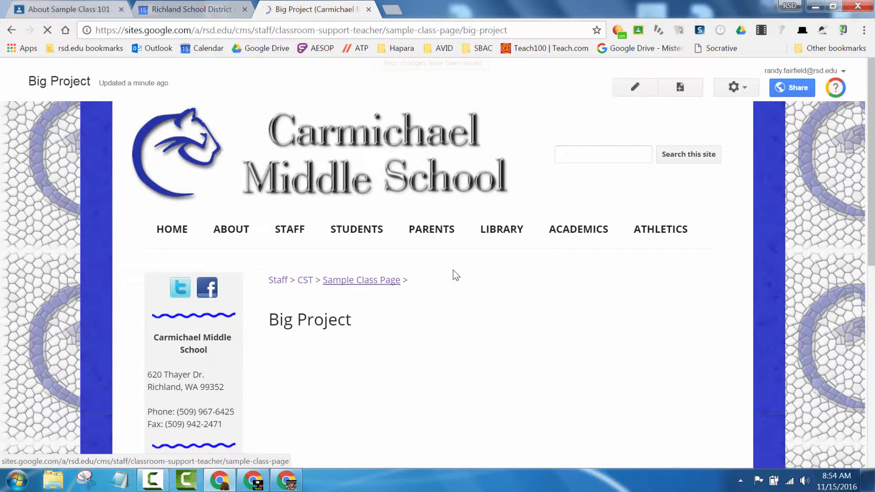
scroll(385, 286, down, 3)
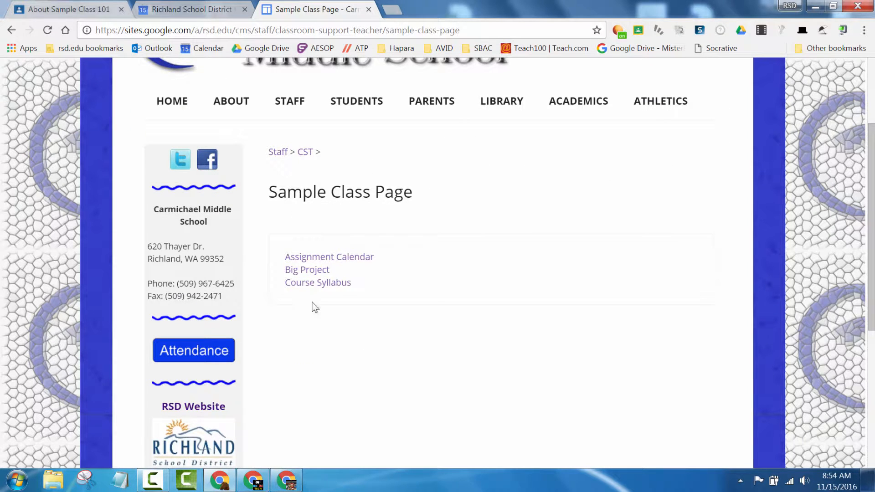
click(305, 152)
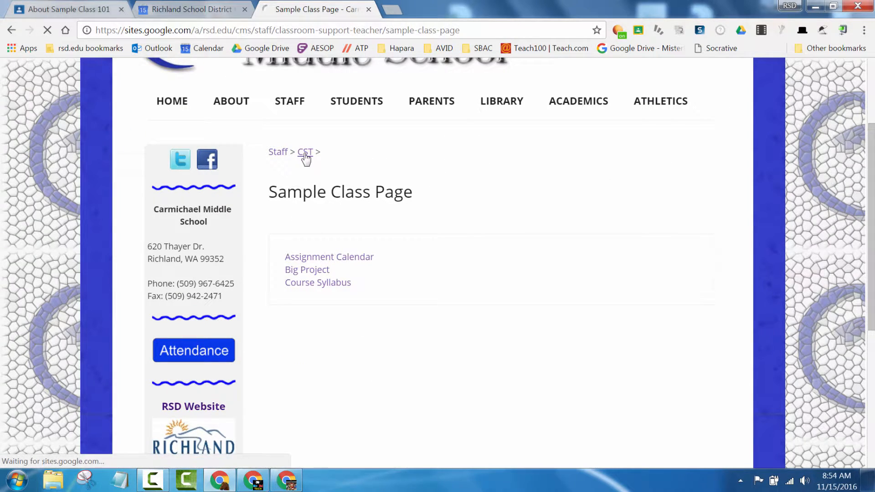
scroll(410, 229, down, 7)
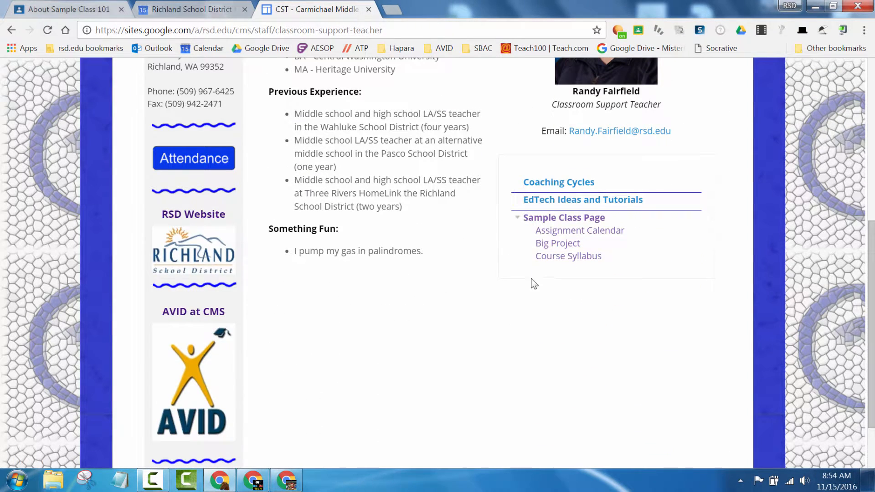
Open the Assignment Calendar page from the CST page's subpage listing and start editing it.
click(571, 234)
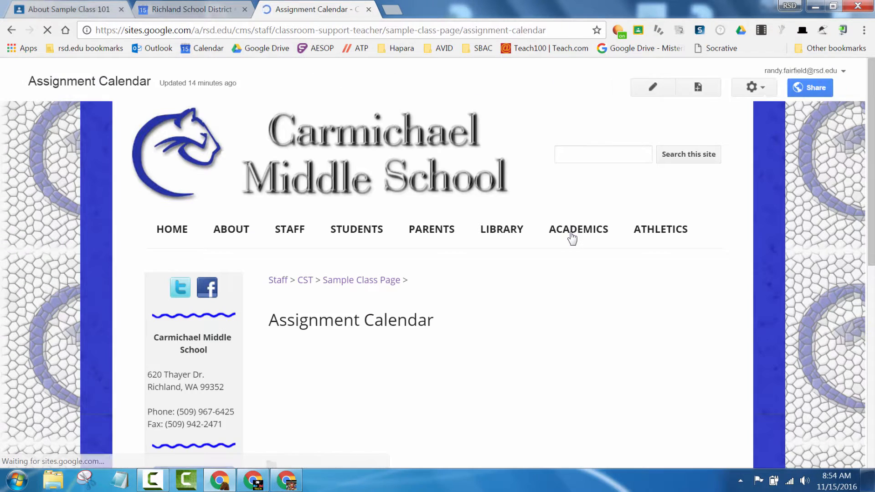
mouse_move(565, 234)
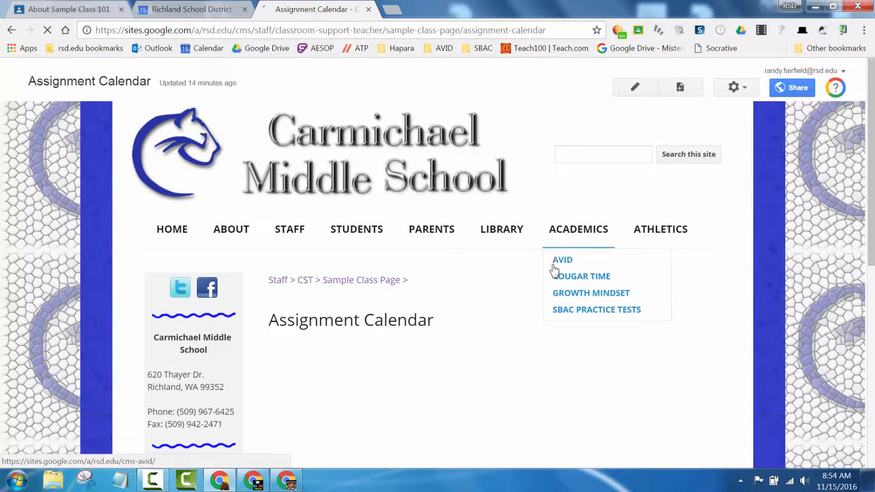
scroll(552, 270, down, 3)
scroll(515, 290, up, 3)
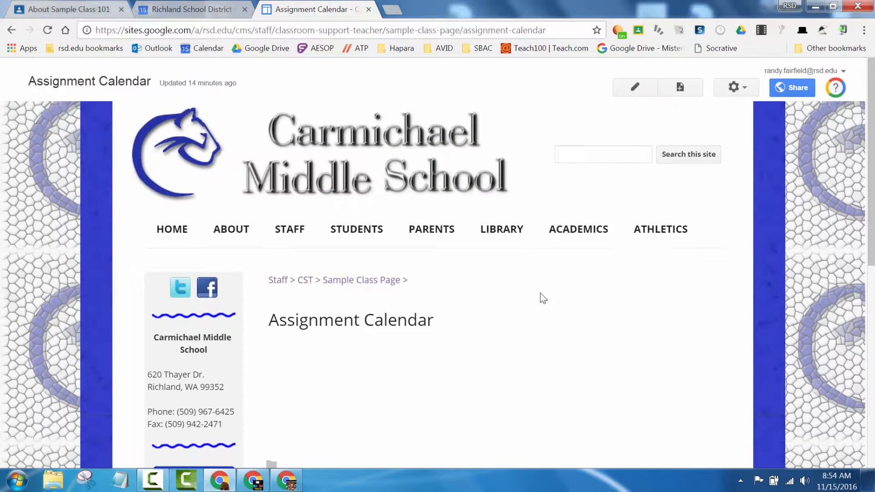
click(636, 87)
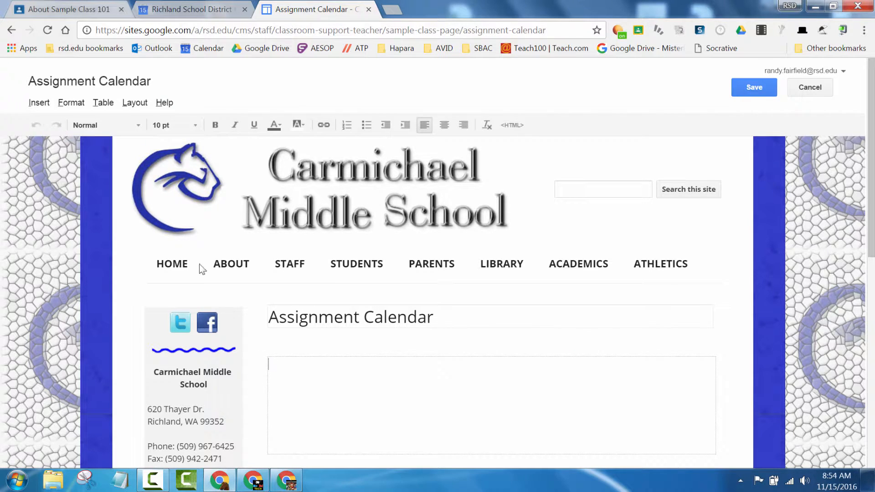
Insert a Google calendar on the Assignment Calendar page, choosing the Sample Class 101 calendar.
click(39, 103)
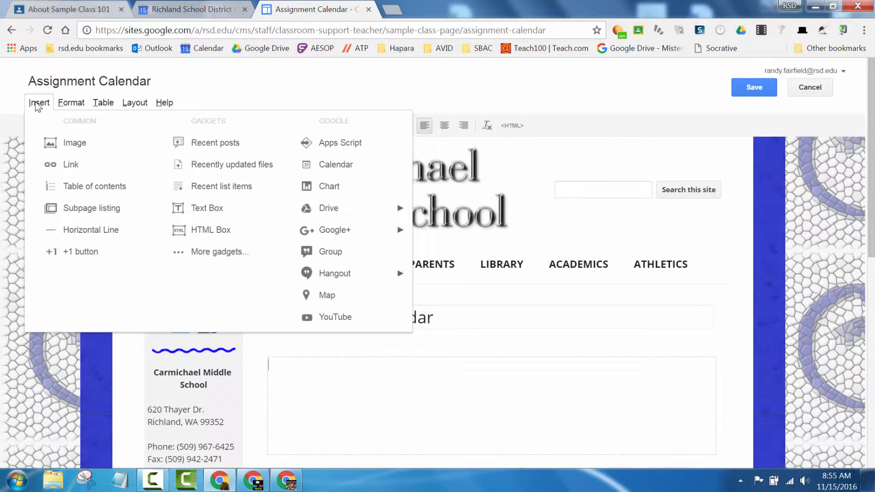
click(369, 170)
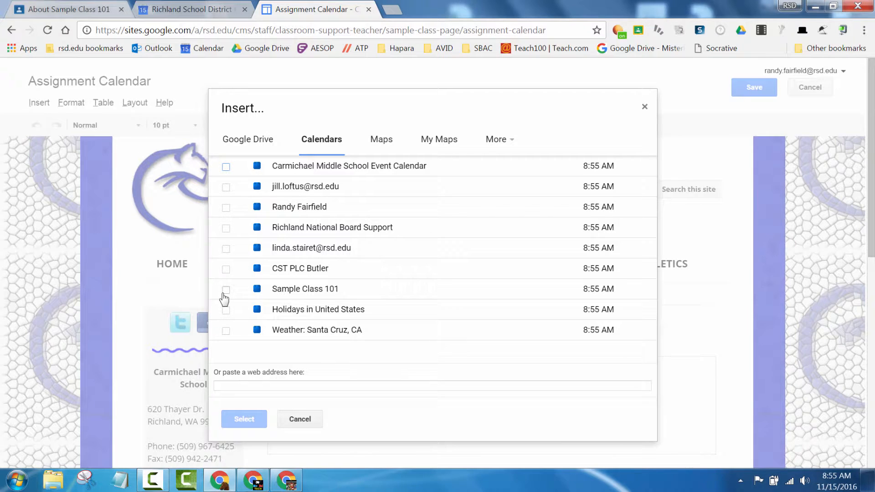
click(226, 289)
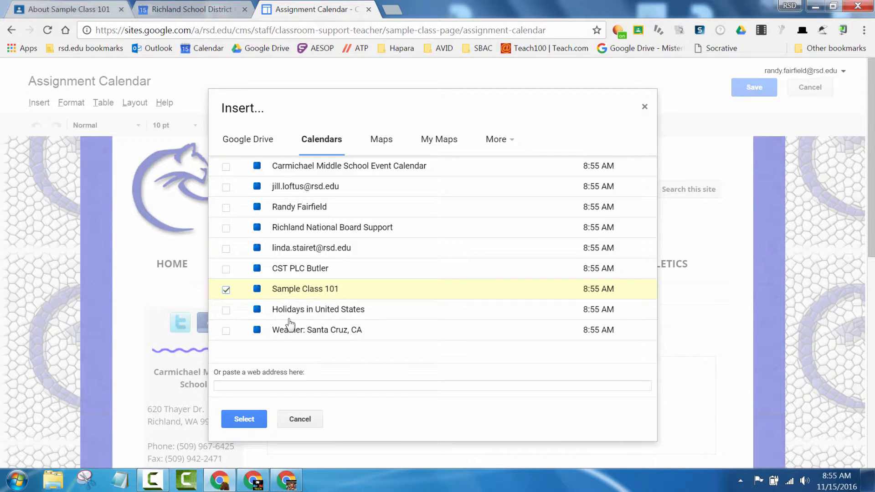
click(243, 419)
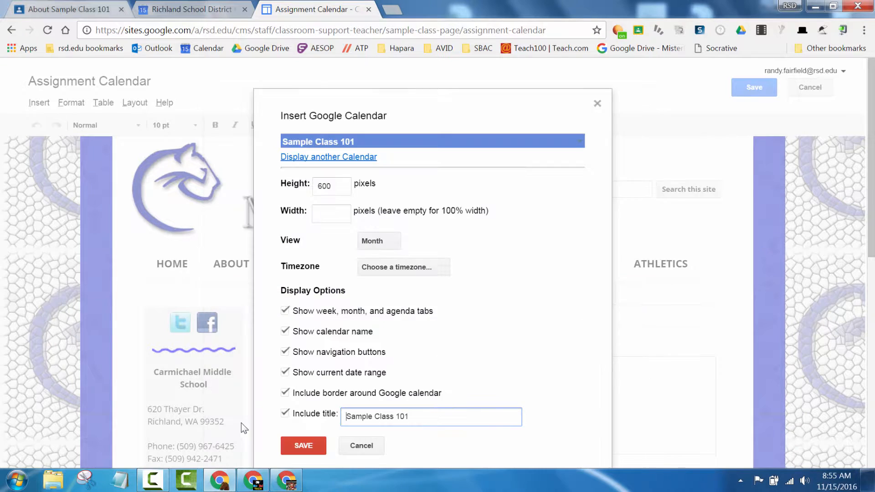
Keep the calendar's height at 600 pixels, leave its width empty, and set its view to Month.
click(343, 187)
click(333, 207)
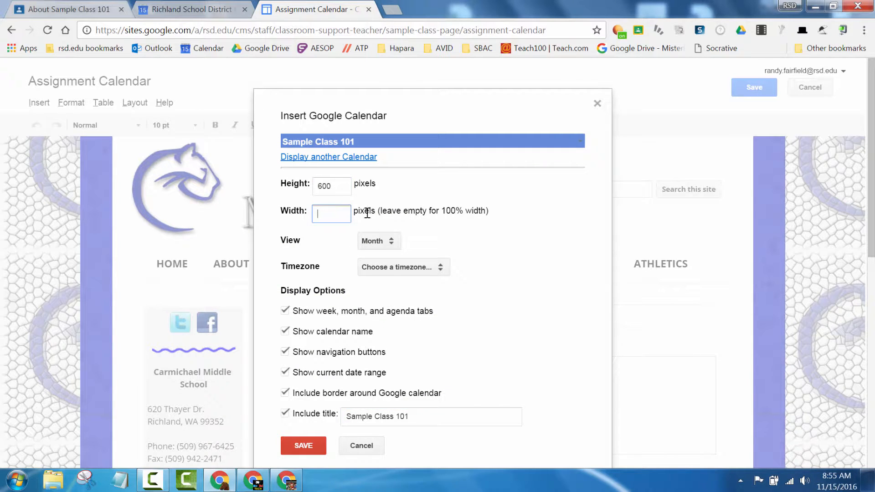
double_click(341, 187)
scroll(401, 187, down, 2)
click(391, 178)
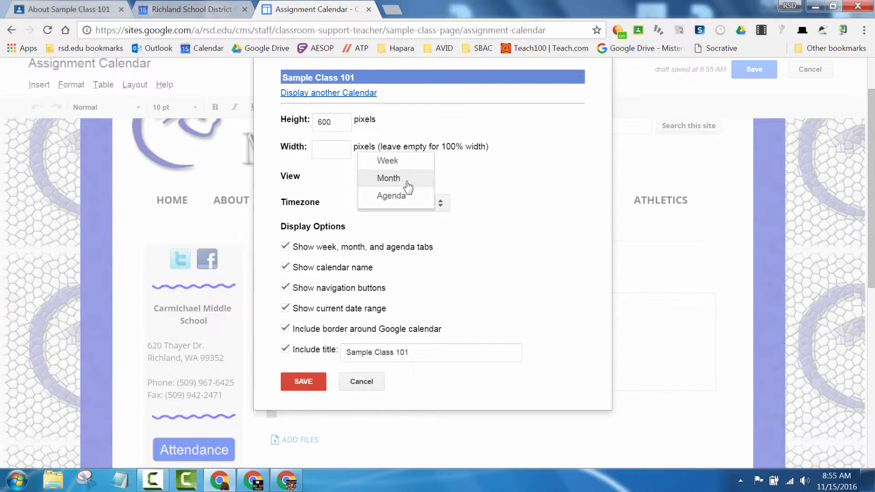
click(413, 178)
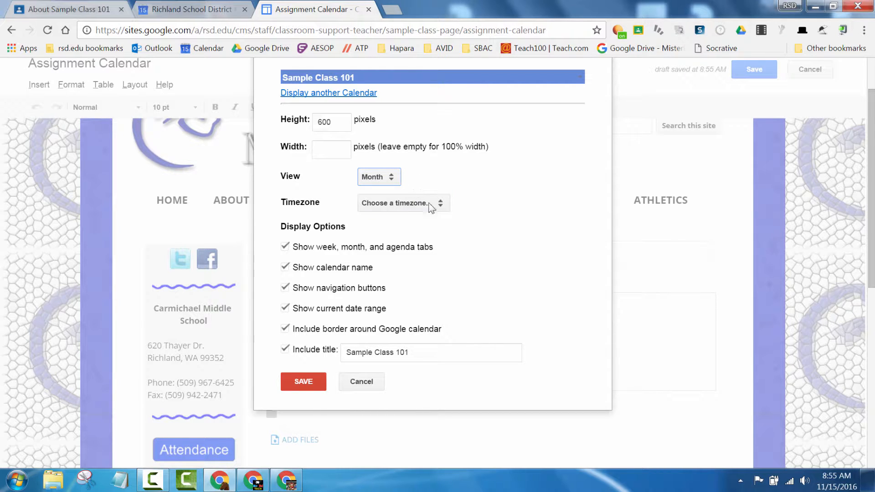
Set the calendar's timezone to GMT-08:00 Pacific Time - Los Angeles.
scroll(386, 214, down, 1)
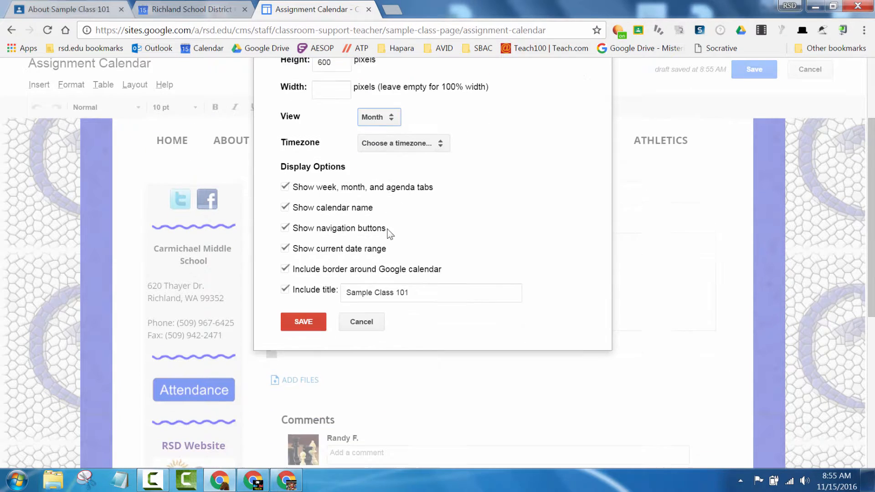
click(396, 139)
scroll(435, 305, down, 4)
scroll(435, 306, down, 2)
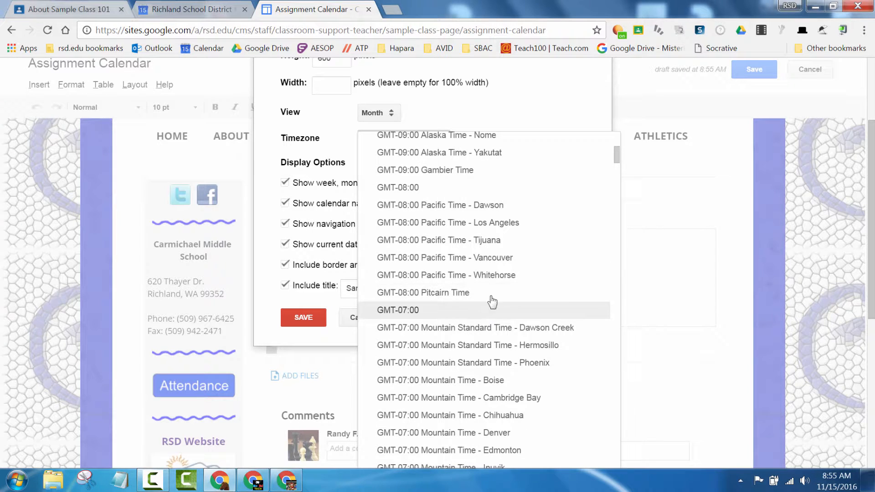
click(518, 263)
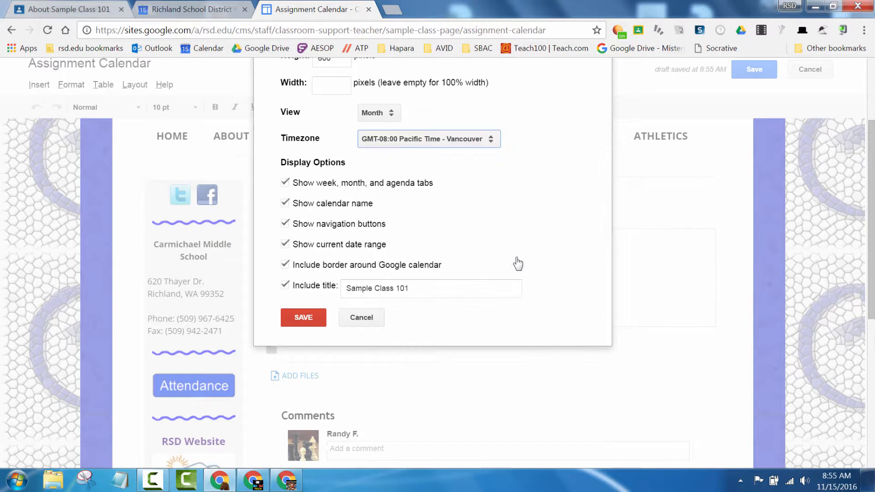
click(488, 137)
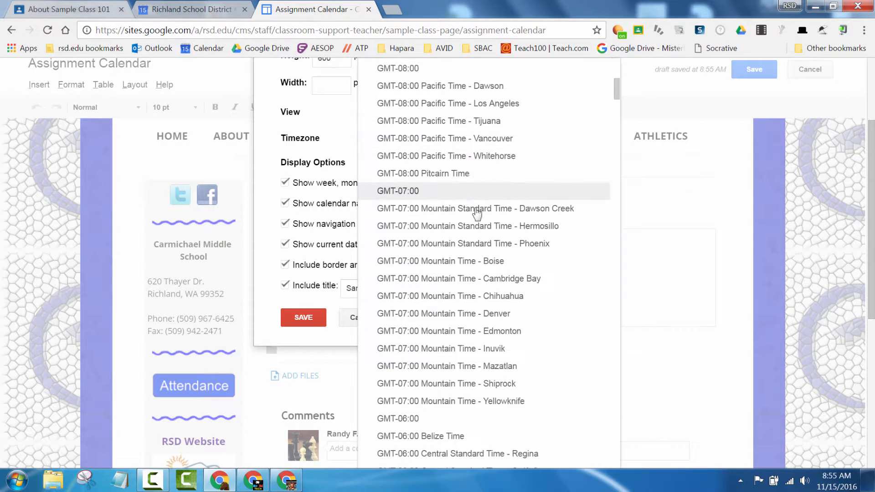
click(506, 104)
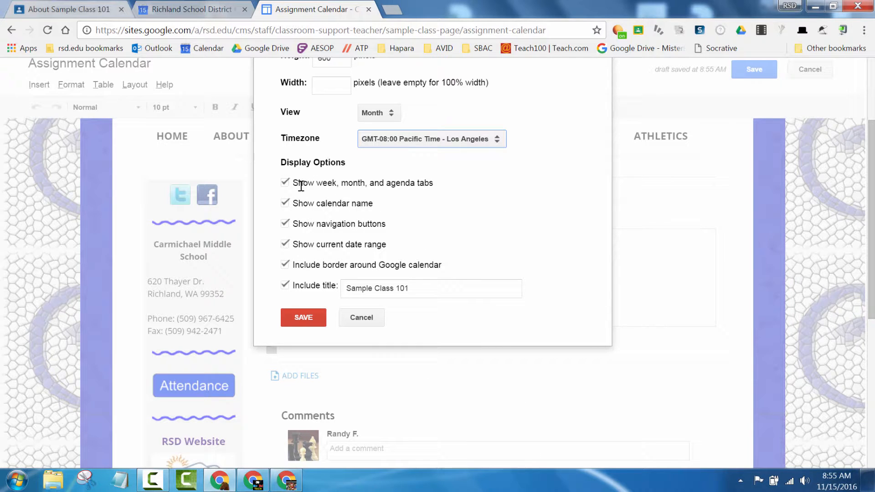
Leave all display options enabled and set the calendar's title to "Sample Class 101 - Assignment Calendar".
drag(297, 183, 442, 184)
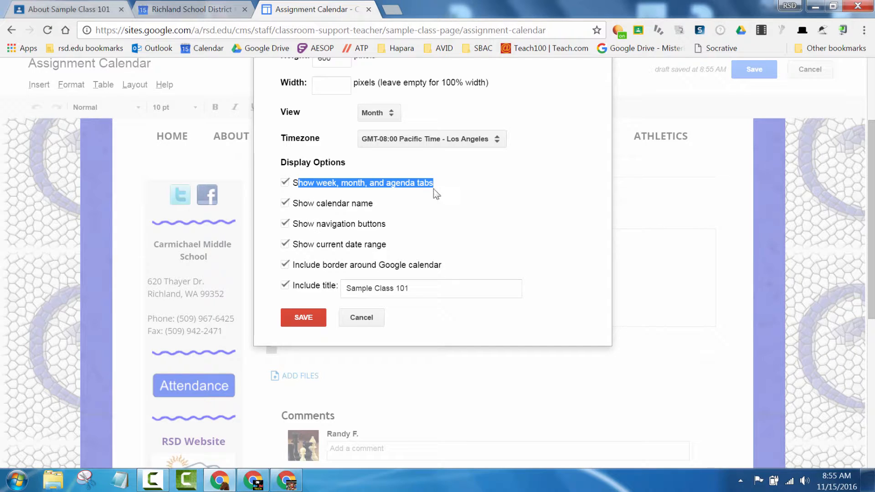
scroll(351, 217, up, 1)
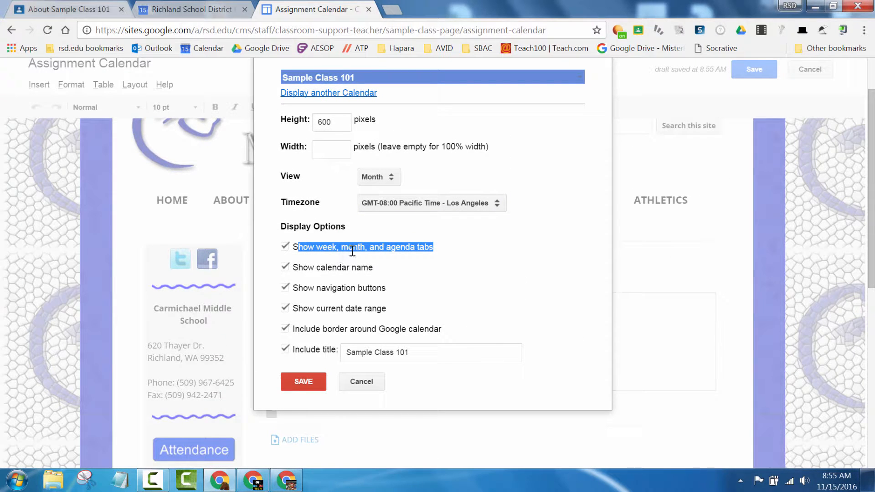
click(411, 258)
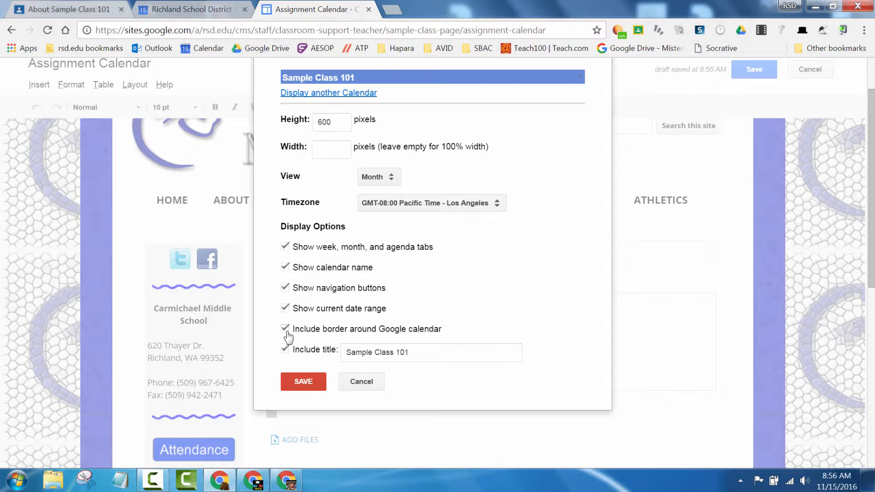
click(434, 349)
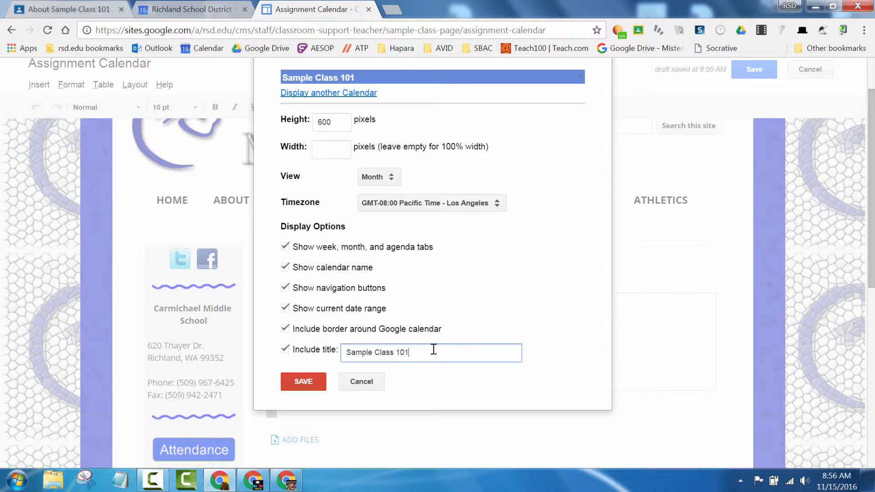
text(- Assignmennt)
key(BackSpace)
key(BackSpace)
key(BackSpace)
key(BackSpace)
text(t Calendar)
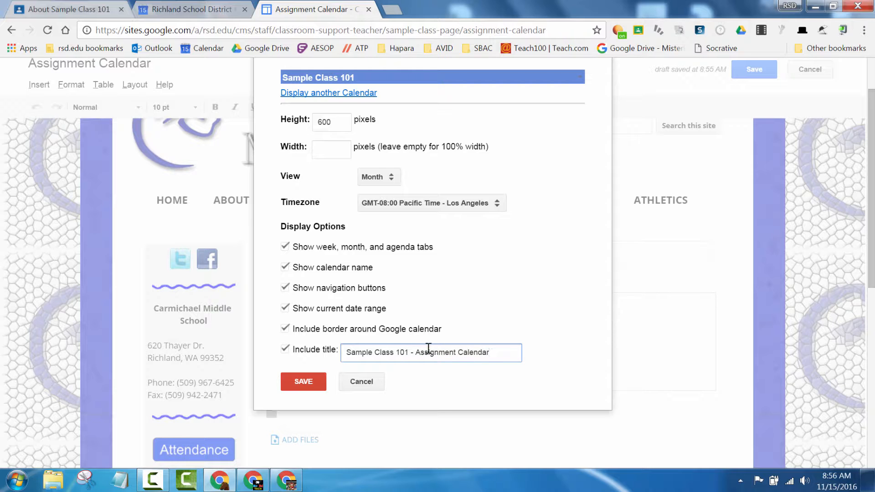
Save the calendar settings and the Assignment Calendar page, and view the embedded calendar.
click(302, 382)
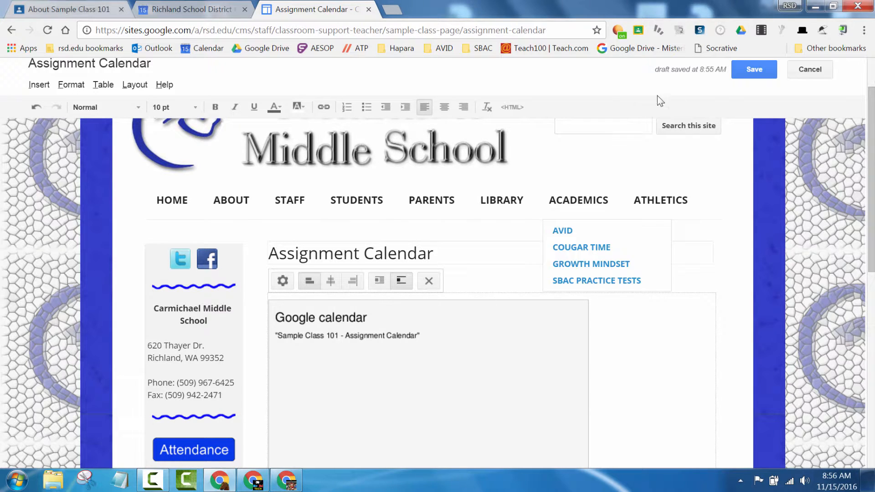
click(739, 74)
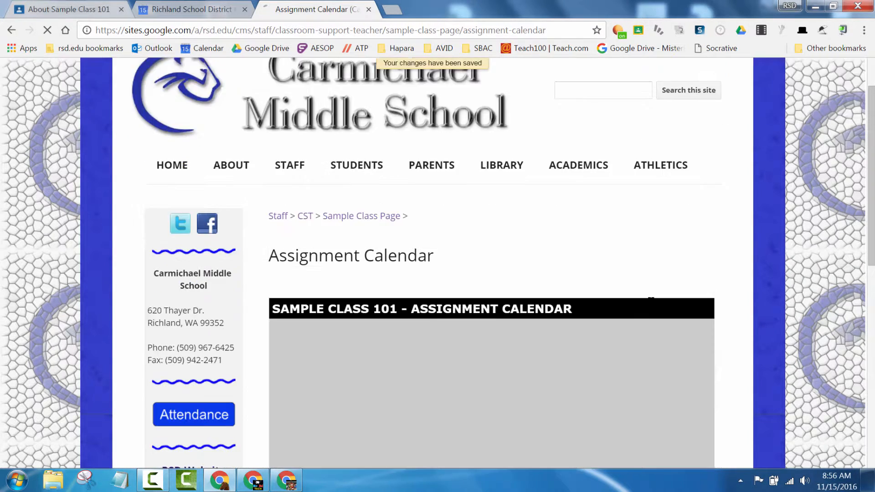
scroll(649, 302, down, 3)
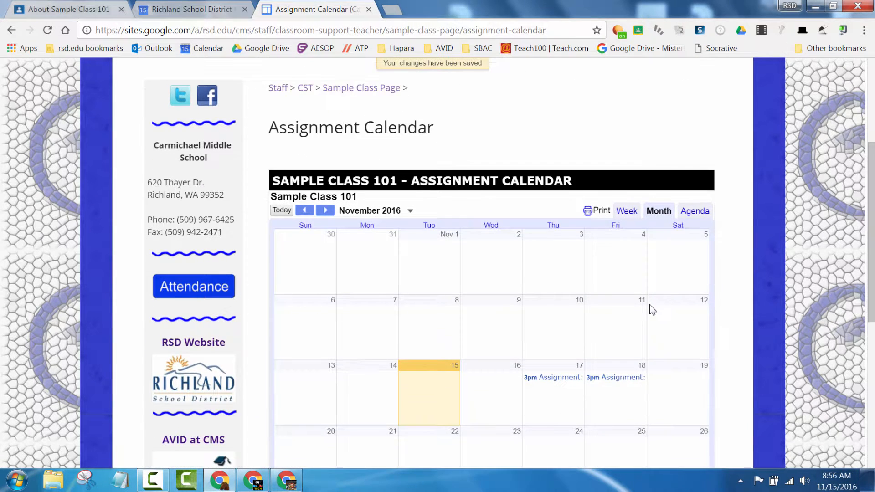
scroll(650, 306, down, 1)
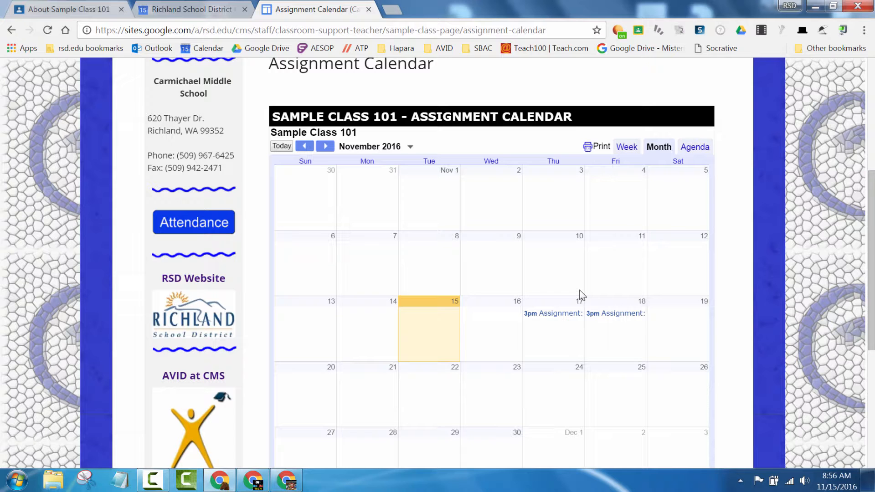
Preview the embedded assignment calendar in its Week and Agenda views.
drag(870, 237, 873, 251)
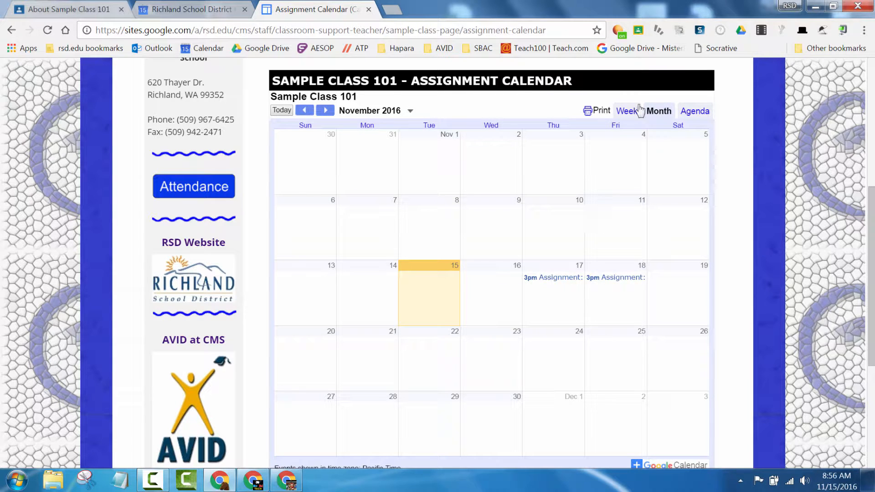
click(626, 112)
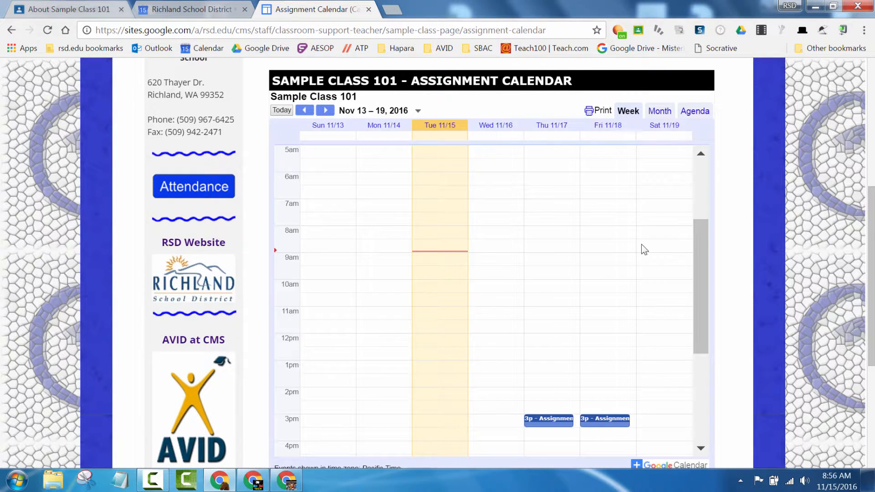
scroll(638, 274, down, 2)
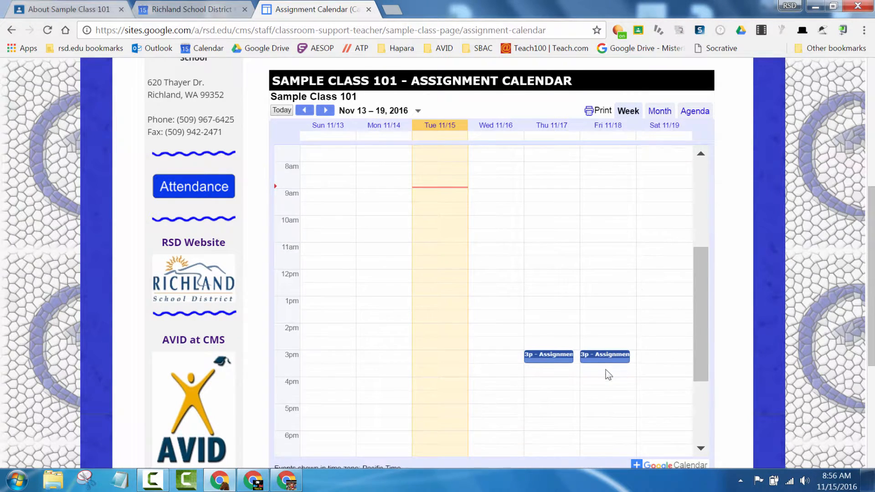
click(693, 112)
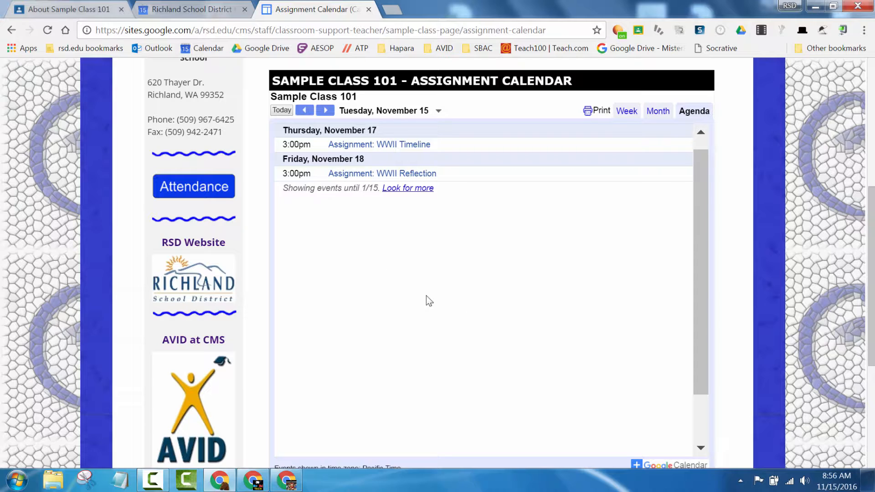
click(194, 10)
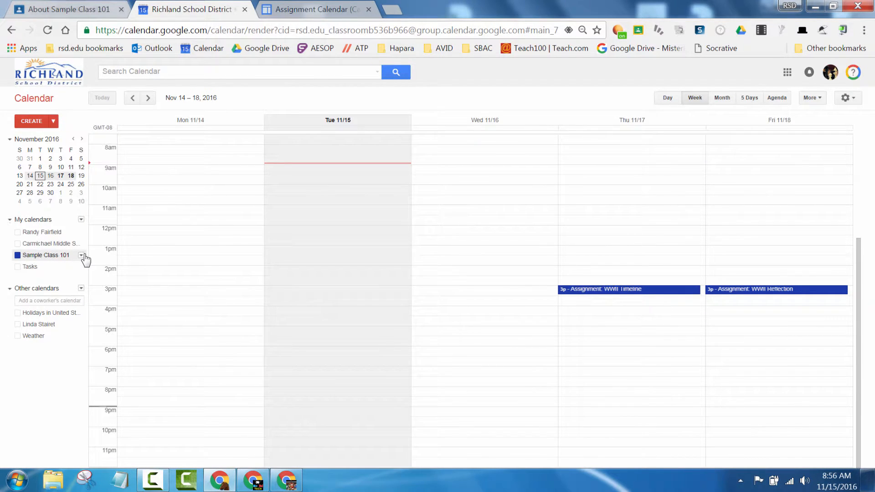
click(319, 14)
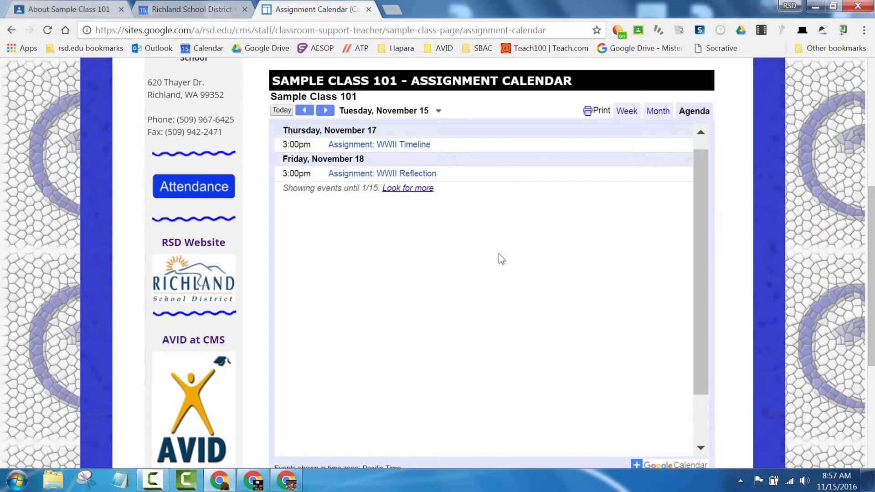
scroll(592, 266, up, 2)
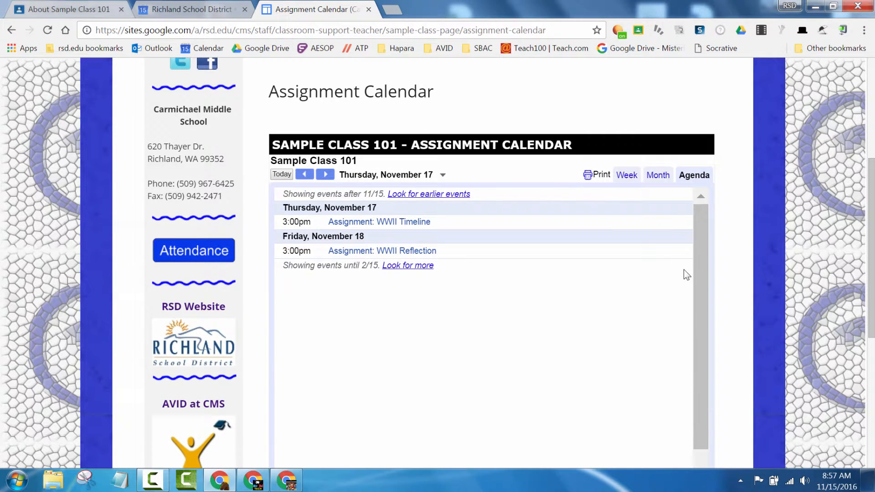
scroll(701, 273, up, 2)
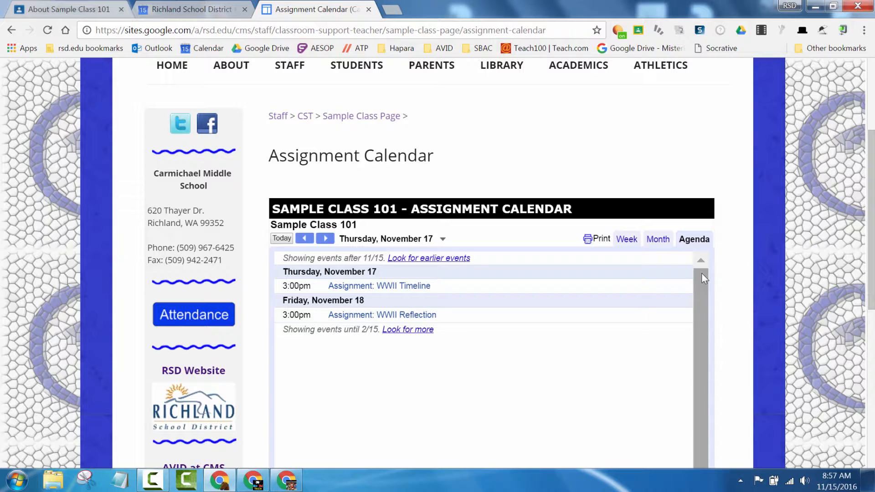
Switch to Google Calendar and open the sharing settings of the Sample Class 101 calendar.
click(202, 10)
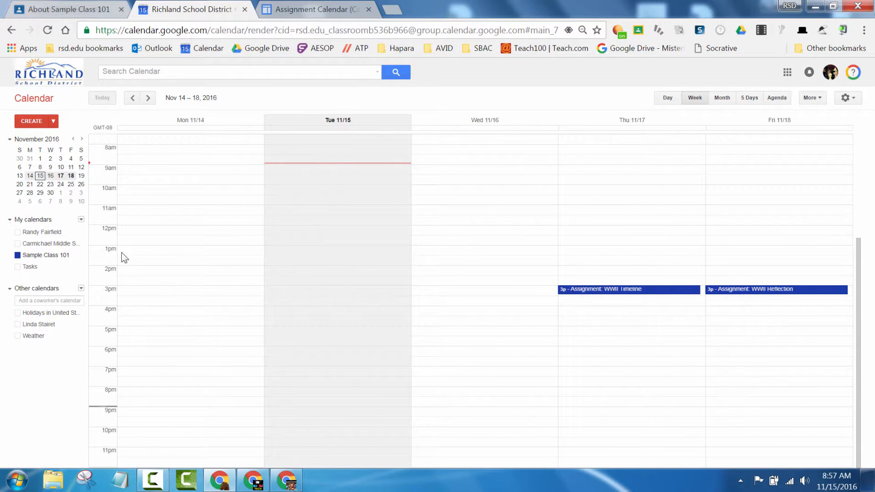
mouse_move(83, 259)
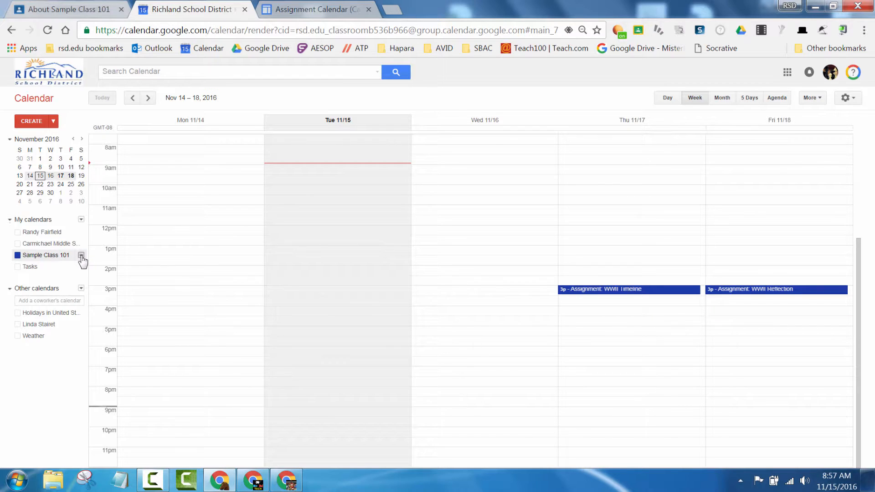
click(82, 256)
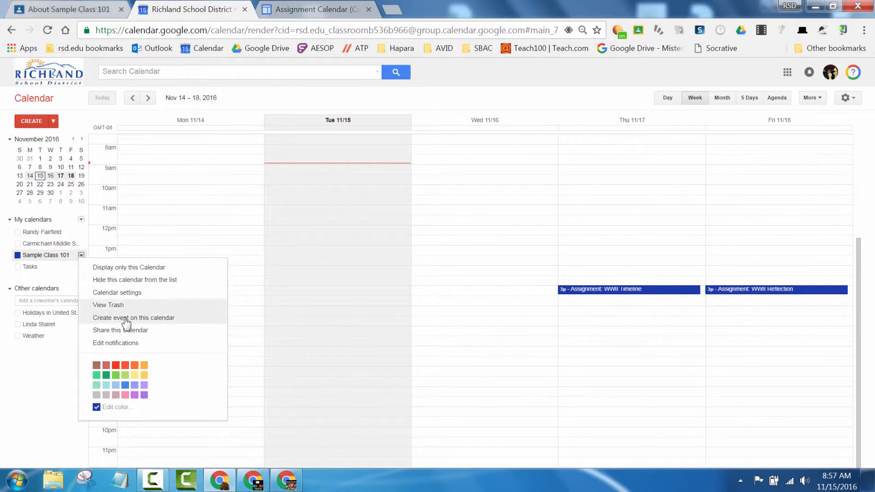
click(128, 330)
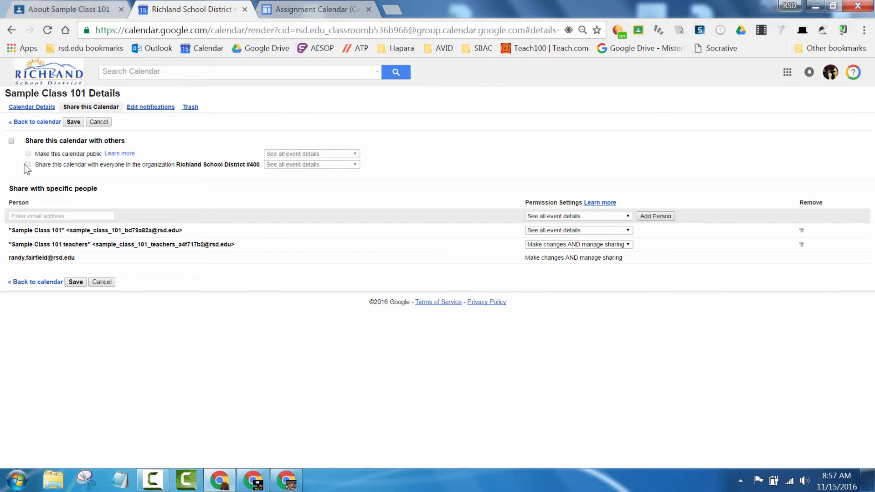
click(12, 142)
click(28, 154)
click(11, 141)
Return to the Assignment Calendar page on the school site and copy its web address.
click(291, 15)
click(308, 32)
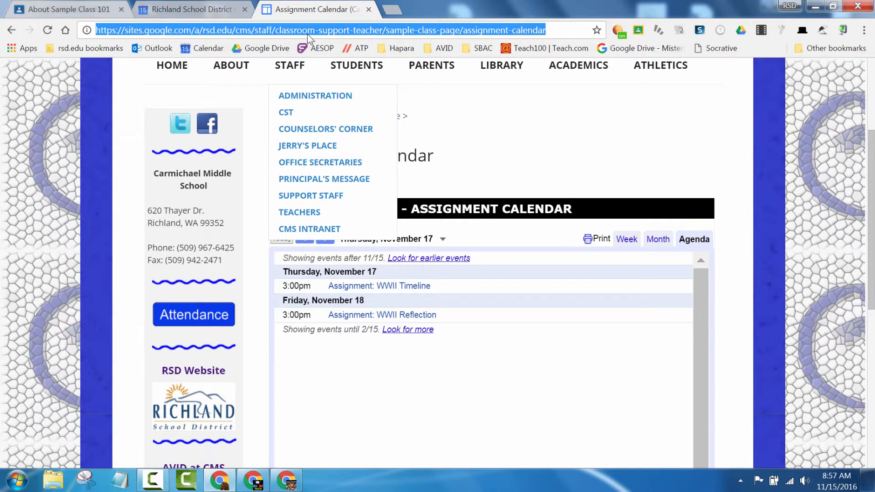
right_click(307, 34)
click(327, 78)
Open a guest browser window and load the copied Assignment Calendar page address in it.
click(864, 30)
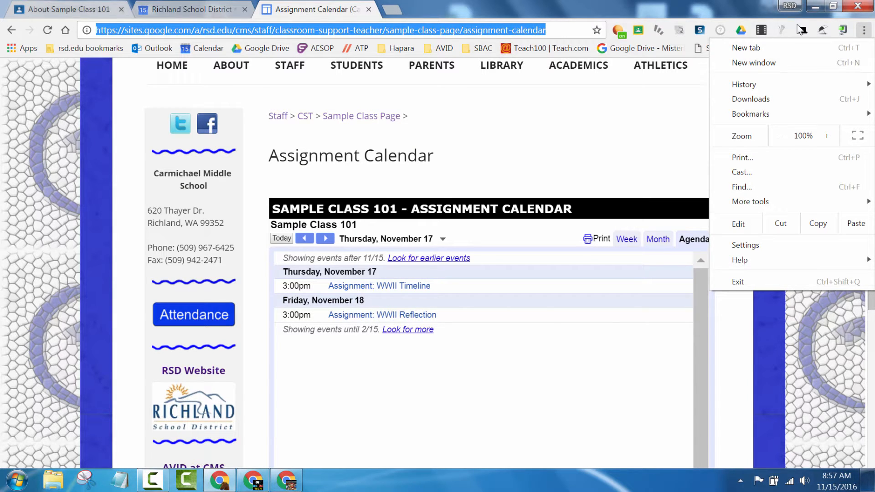
click(788, 6)
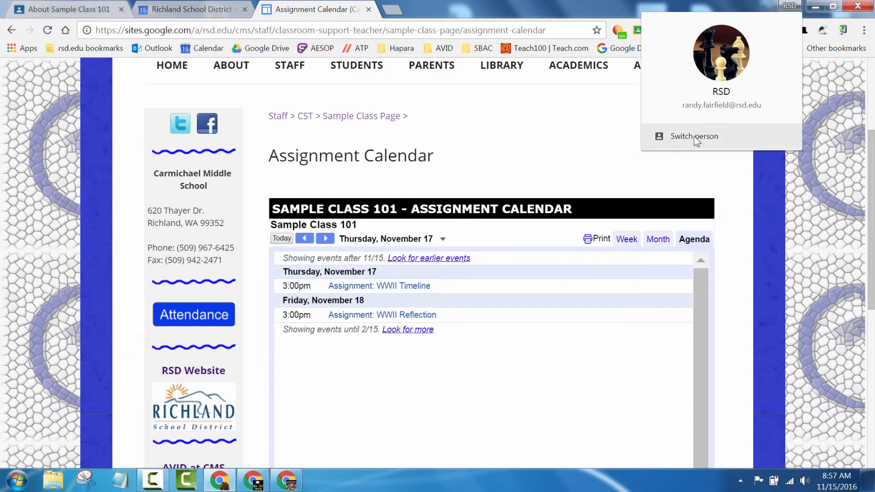
click(693, 135)
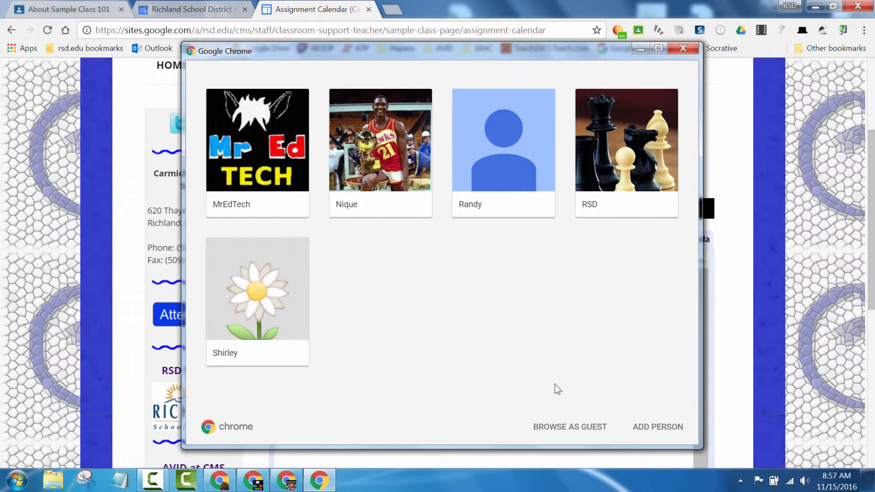
click(575, 433)
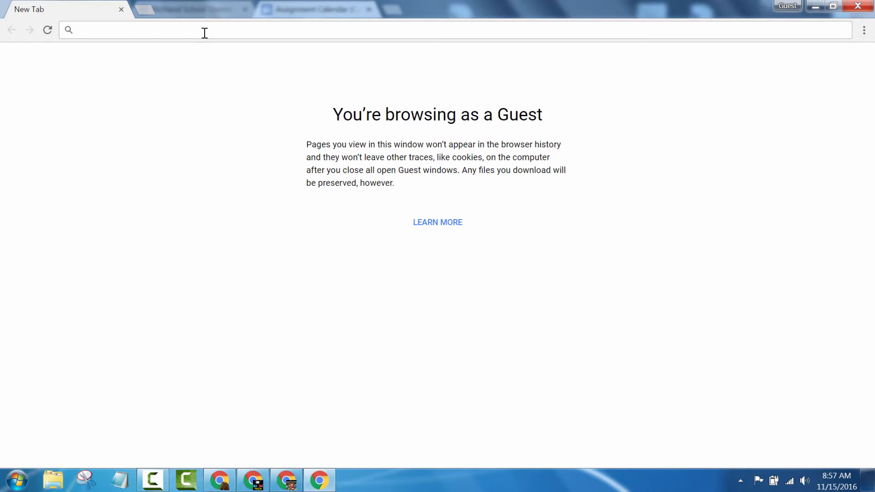
key(ctrl+v)
key(Return)
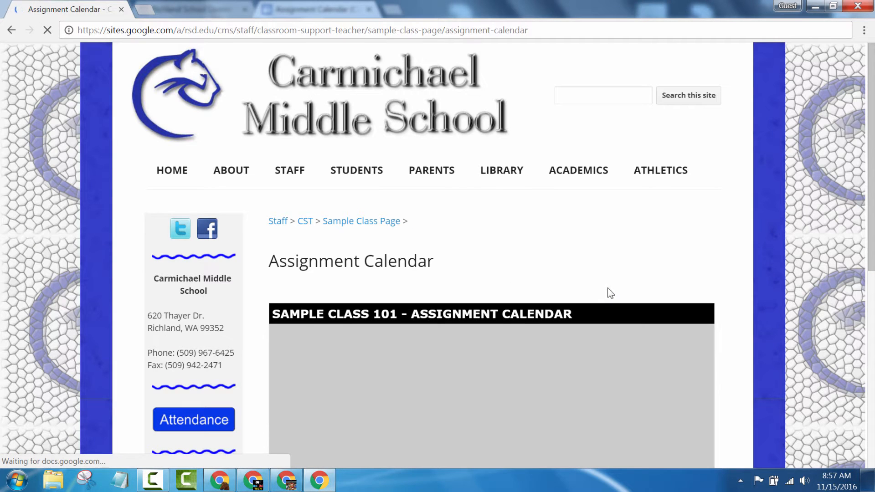
Examine the Assignment Calendar page as a guest to check whether the embedded calendar displays.
scroll(638, 283, down, 3)
scroll(669, 279, down, 2)
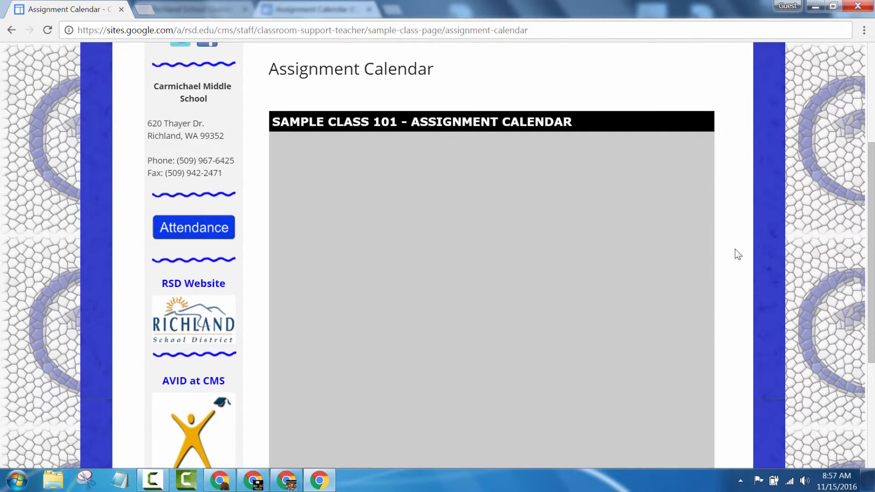
scroll(731, 249, down, 2)
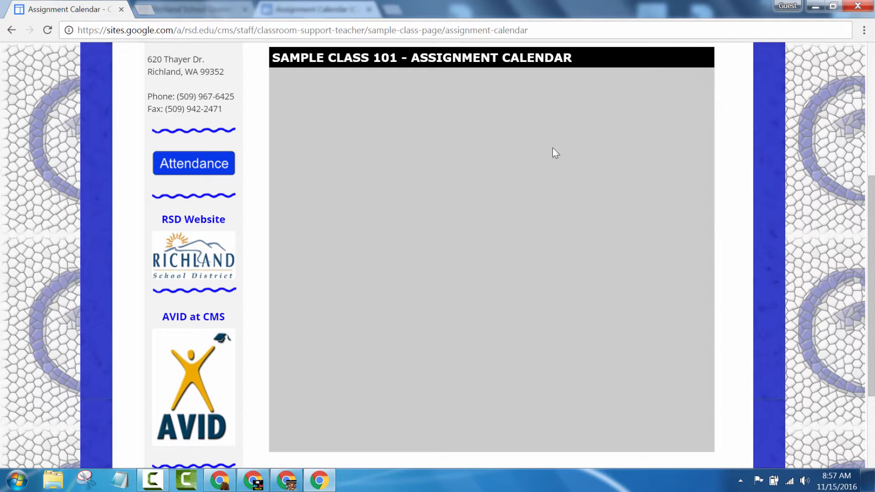
scroll(499, 328, up, 2)
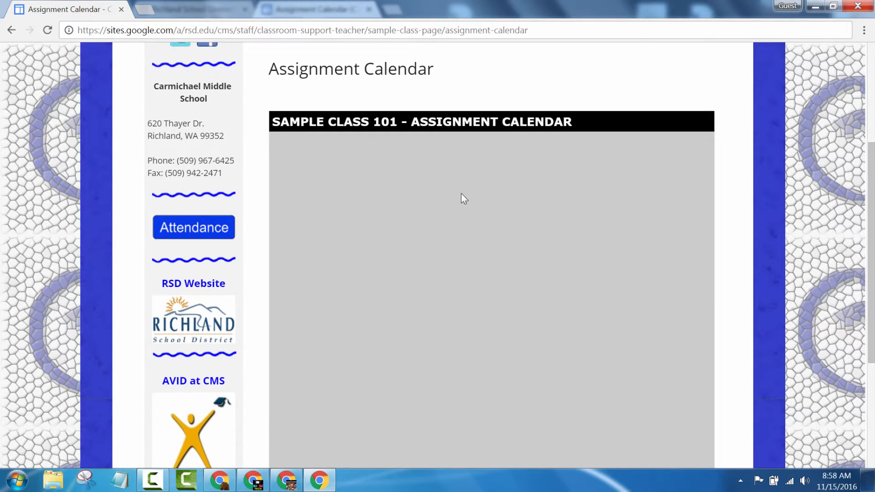
scroll(649, 303, down, 2)
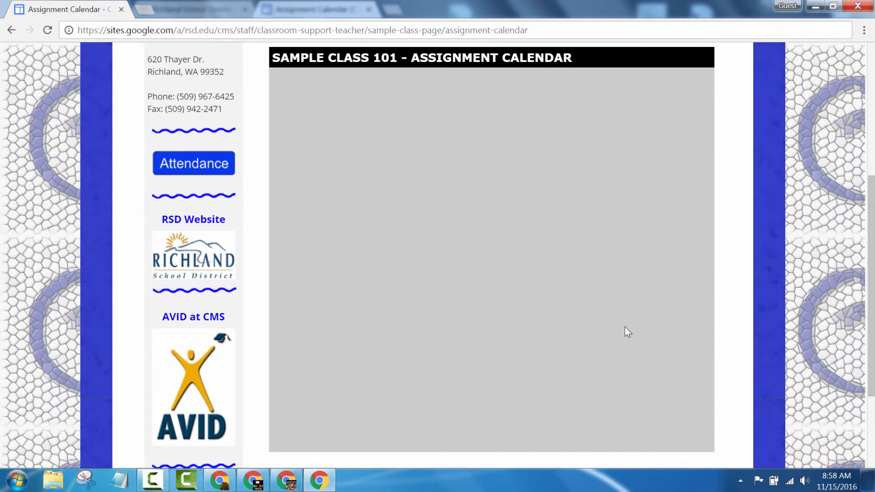
scroll(625, 326, down, 1)
scroll(625, 326, up, 1)
scroll(625, 327, down, 3)
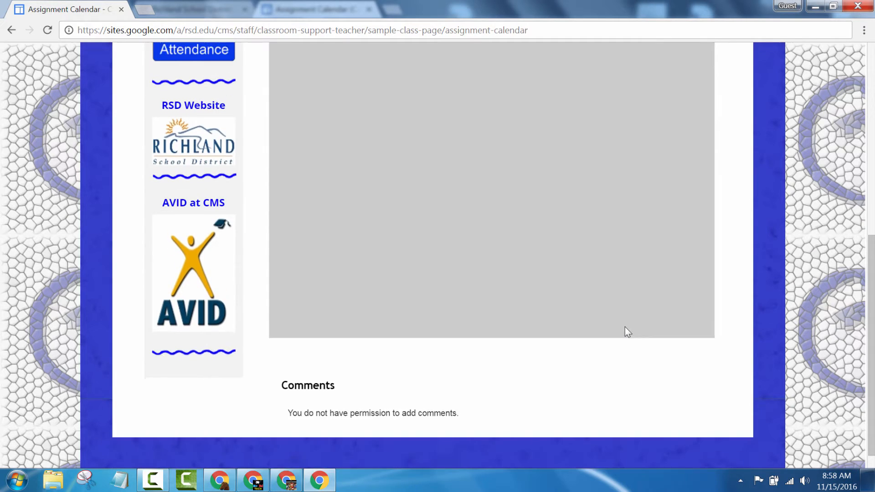
scroll(625, 327, up, 3)
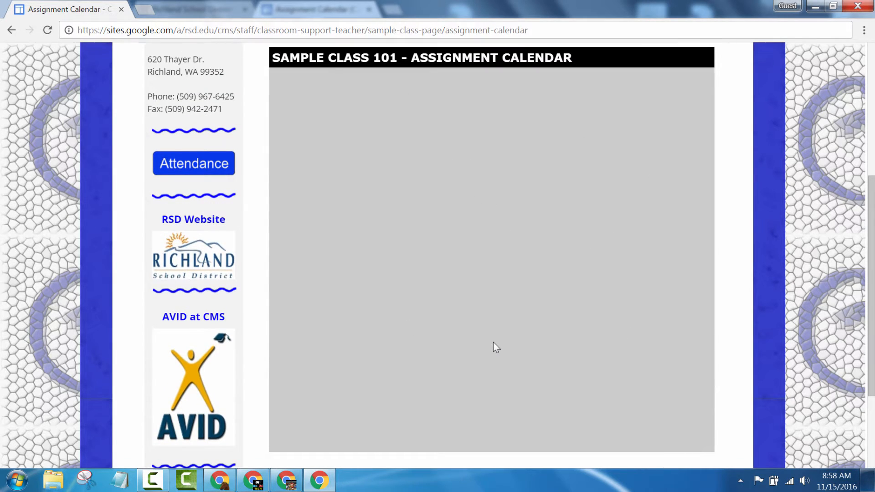
Return to the Sample Class 101 sharing settings in Google Calendar, make the calendar public, and save the change.
key(alt+Tab)
click(225, 10)
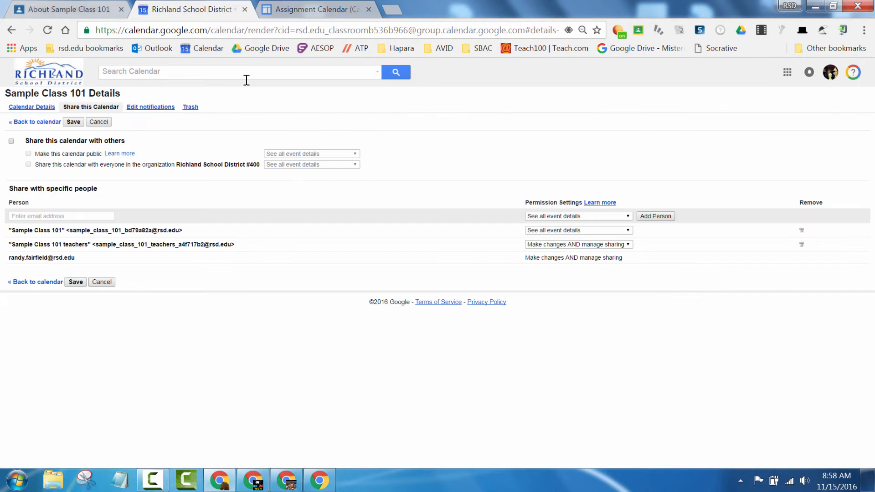
click(12, 141)
click(28, 153)
click(74, 123)
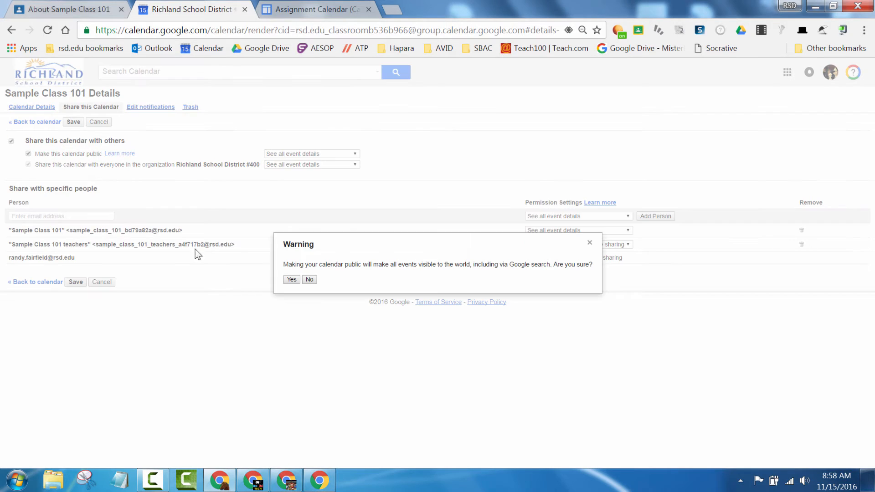
click(291, 279)
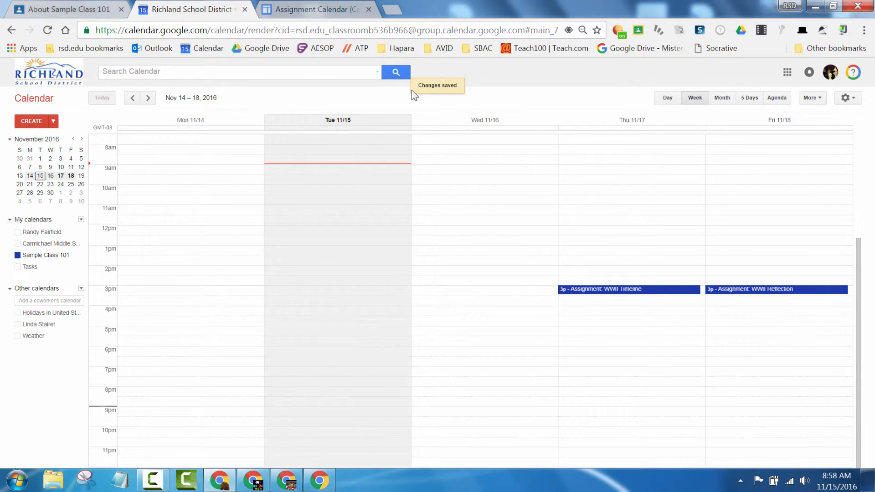
Reload the Assignment Calendar page in the guest window and check the embedded calendar in Month, Week and Agenda views.
key(alt+Tab)
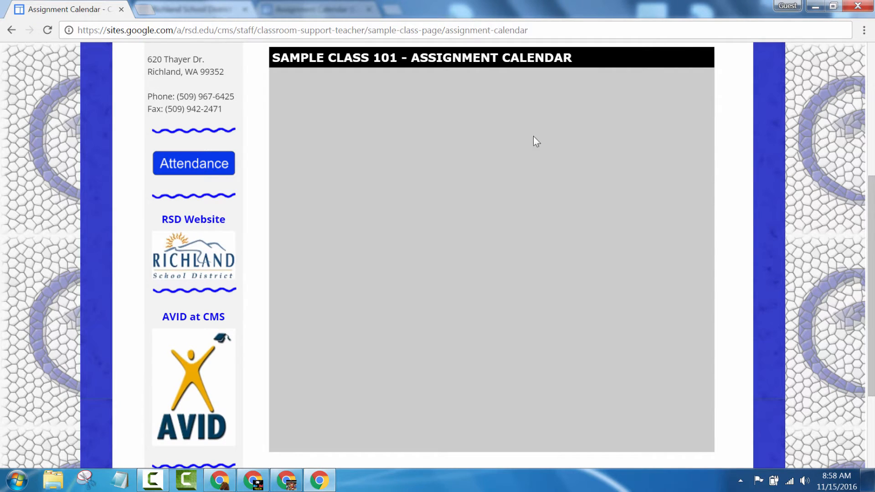
right_click(786, 102)
click(791, 141)
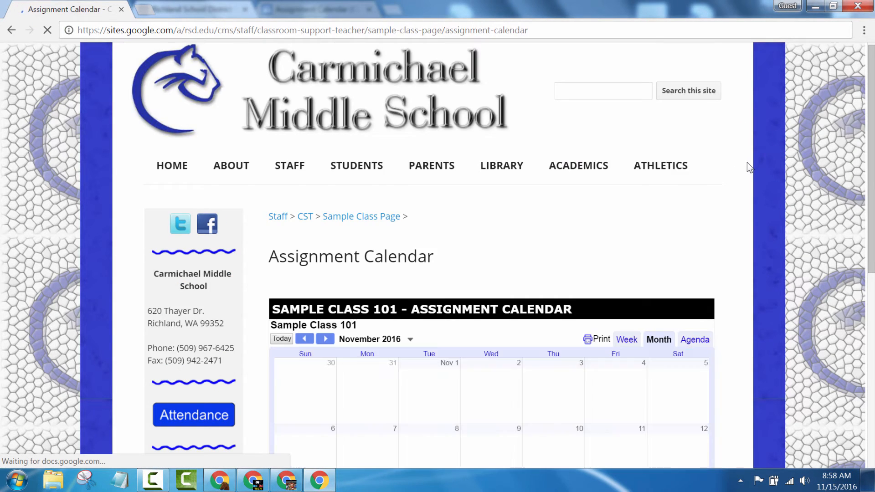
scroll(747, 162, down, 8)
scroll(747, 162, up, 1)
scroll(747, 163, up, 1)
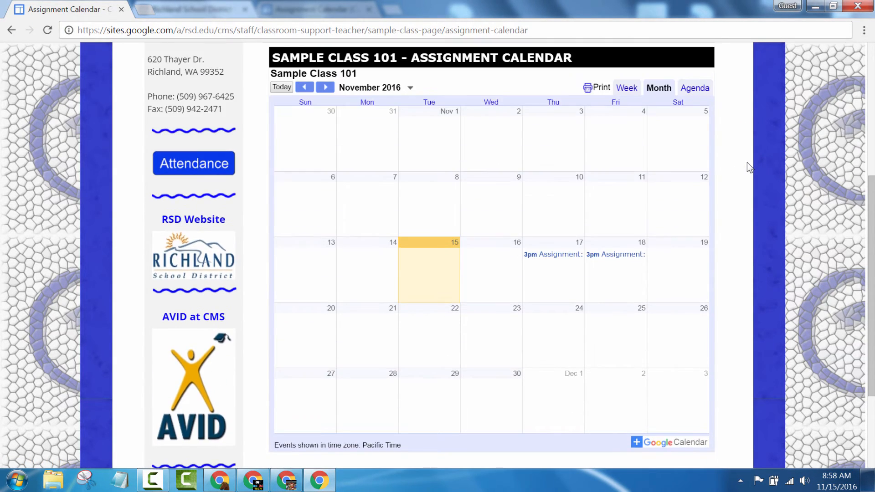
click(631, 93)
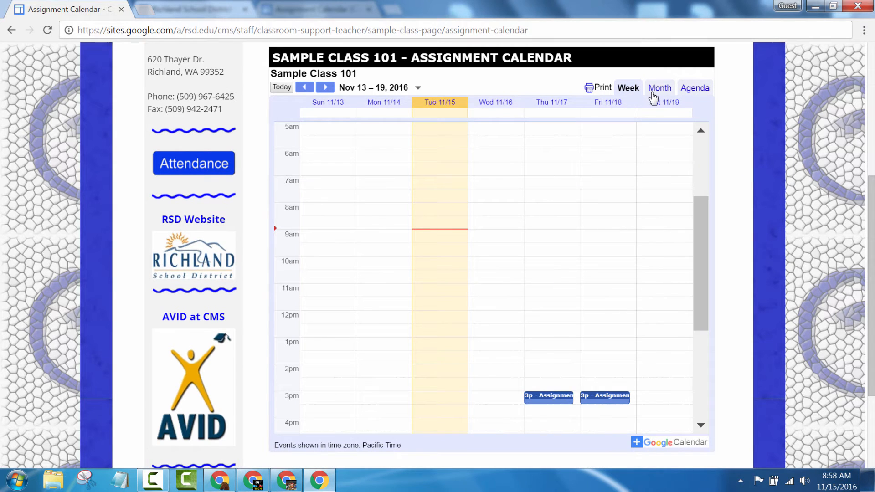
click(689, 91)
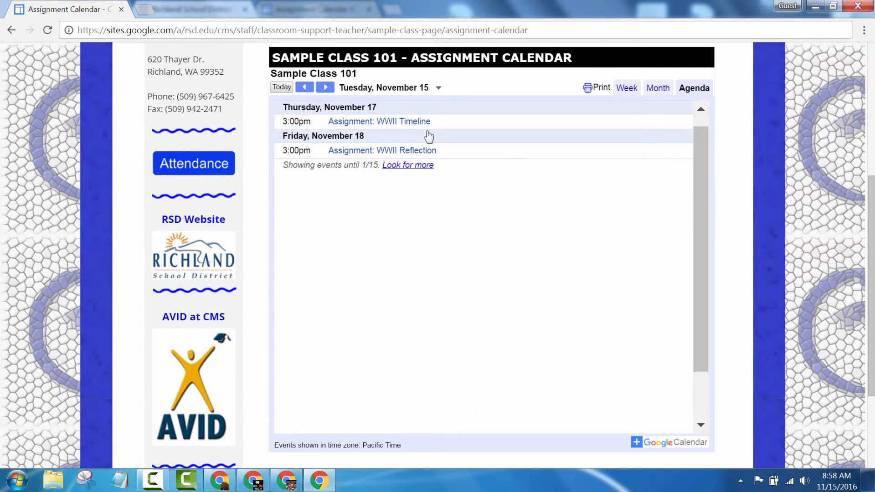